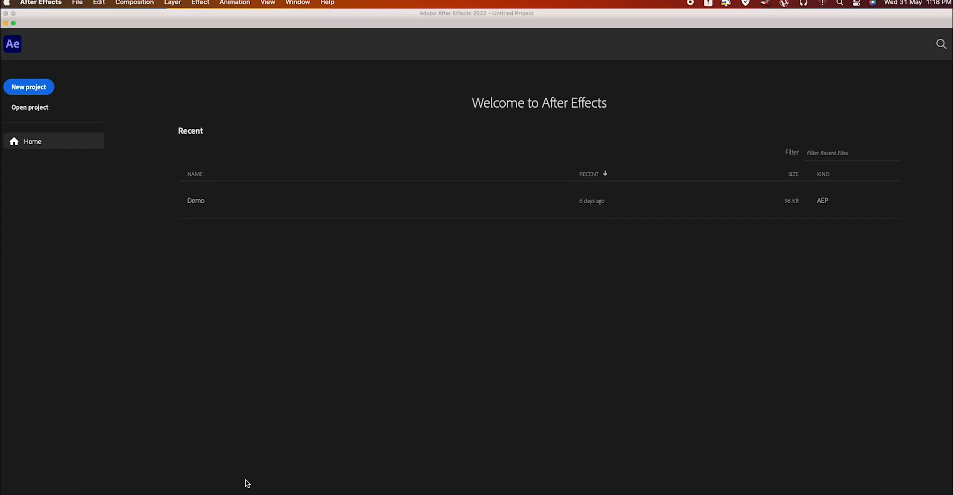
- Start a new project and begin a new composition with the DVCPRO HD 720 25 preset
left_click(40, 91)
key("ctrl+n")
left_click(459, 179)
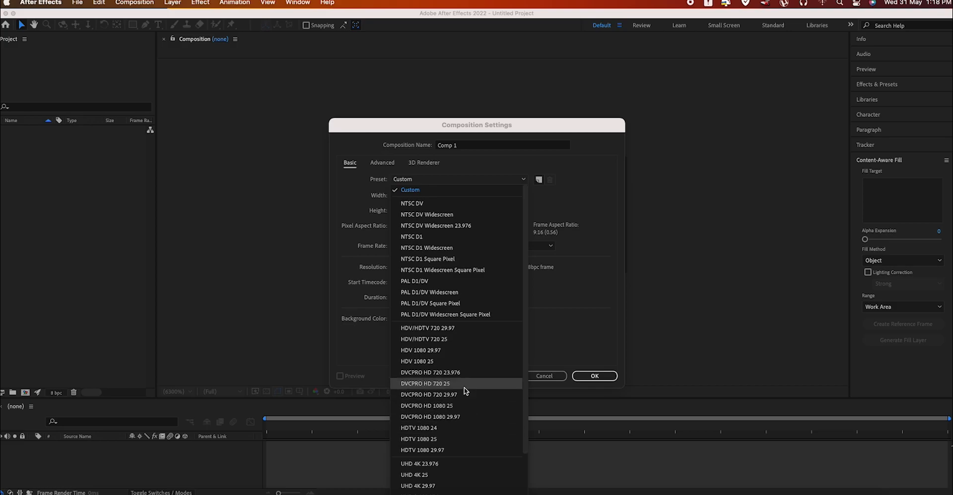
left_click(466, 390)
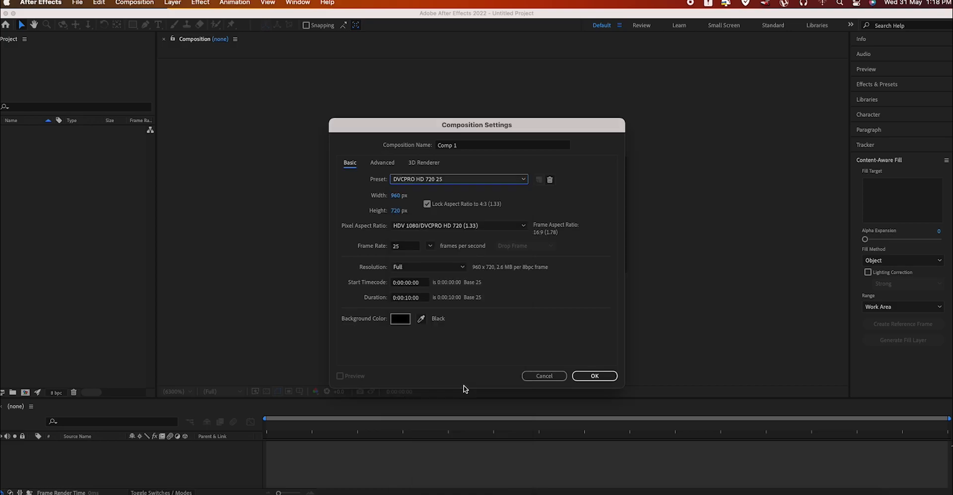
- Name the composition "Basic Animation tutorial", set its pixel aspect ratio to Square Pixels, and create it
left_click(469, 145)
left_click_drag(458, 146, 427, 149)
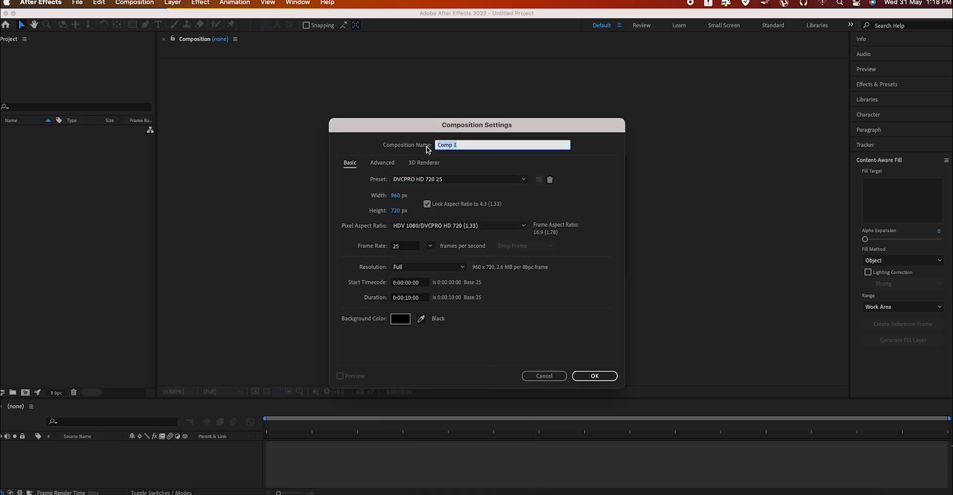
type("Basic Animation tutorial")
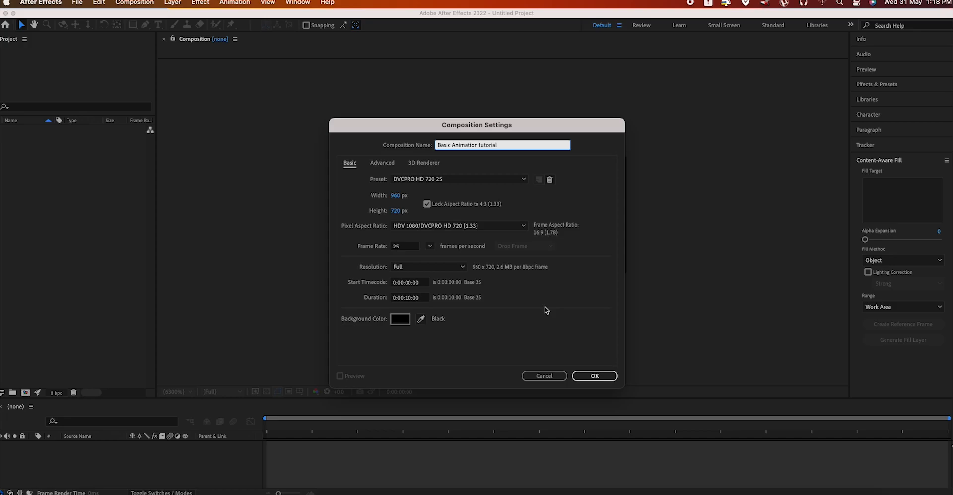
left_click(494, 228)
left_click(428, 237)
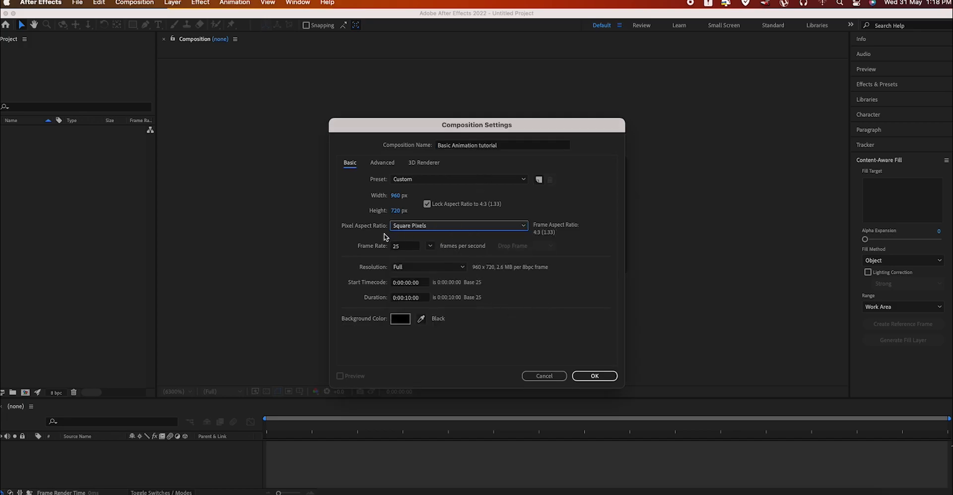
left_click(599, 376)
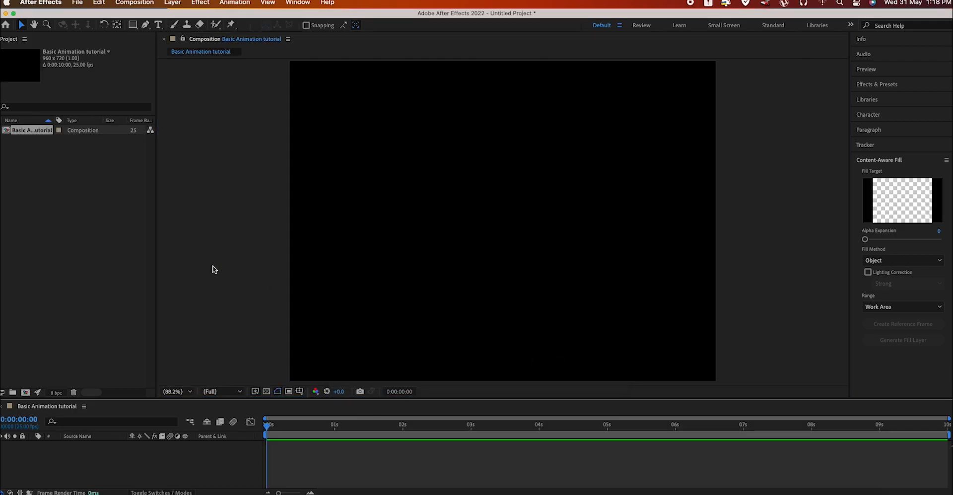
- Import the cricket bat and ball PNG images from Finder into the project and preview their thumbnails
left_click(85, 493)
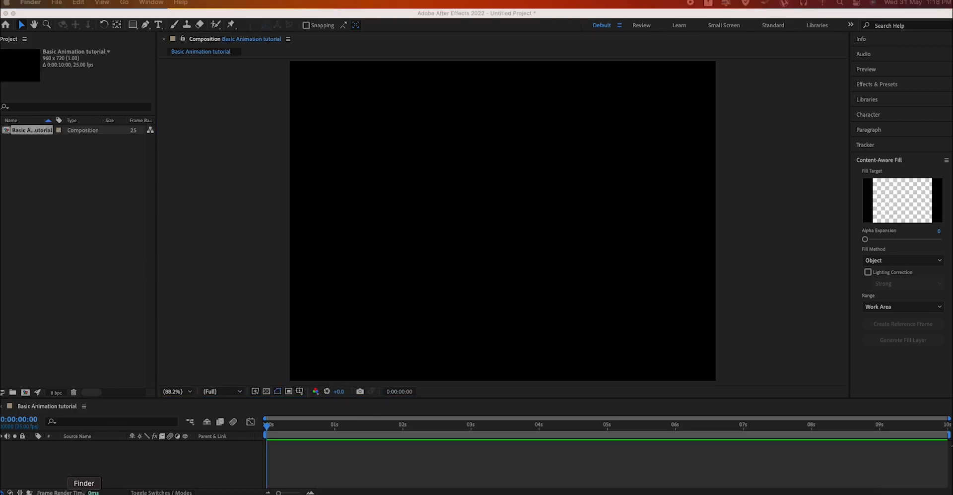
left_click_drag(104, 226, 74, 215)
left_click(41, 172)
left_click(17, 141)
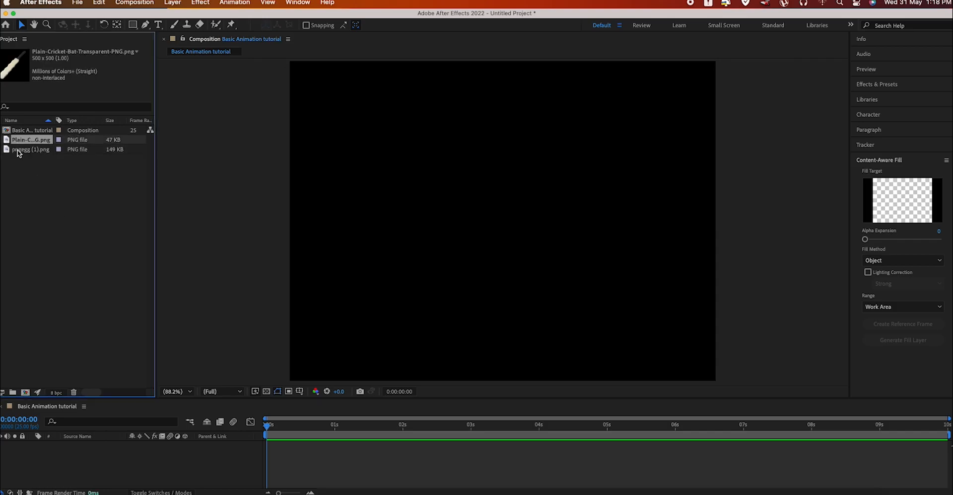
left_click(18, 150)
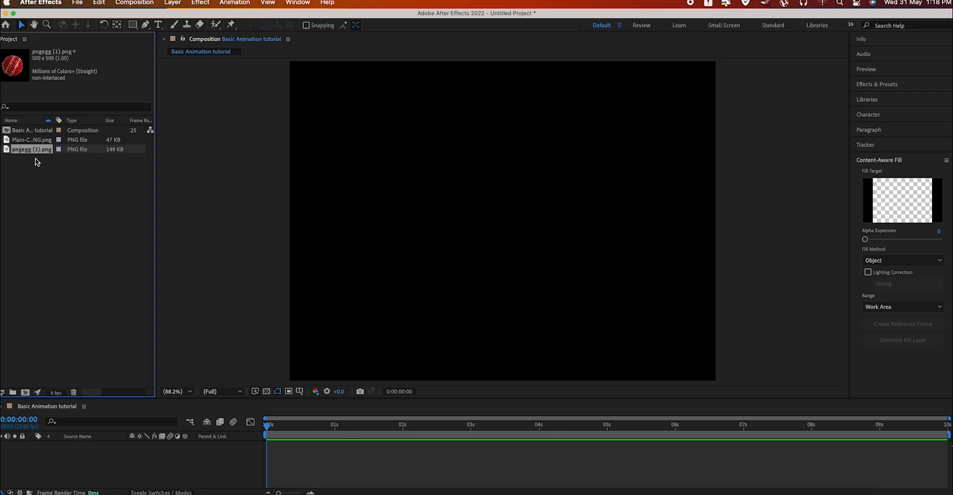
- Add the cricket bat image to the composition as a layer and enlarge the timeline area
left_click(27, 141)
left_click_drag(28, 146, 69, 449)
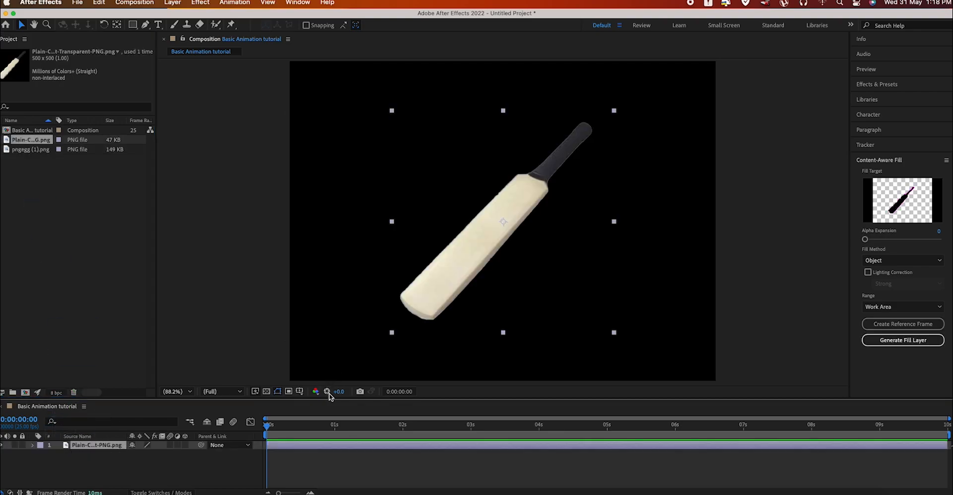
left_click_drag(331, 397, 331, 287)
left_click_drag(271, 315, 168, 367)
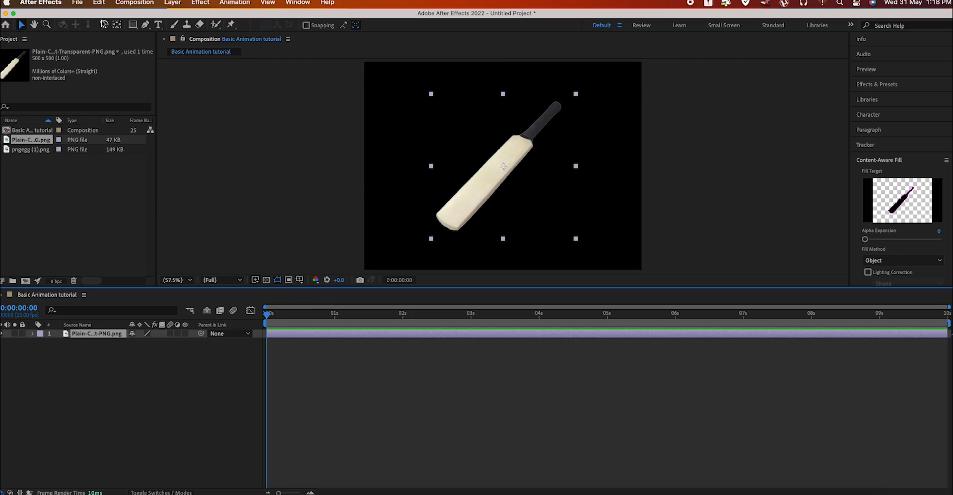
- Move the bat layer's anchor point from its centre to the end of the handle
left_click(116, 25)
left_click_drag(504, 168, 559, 104)
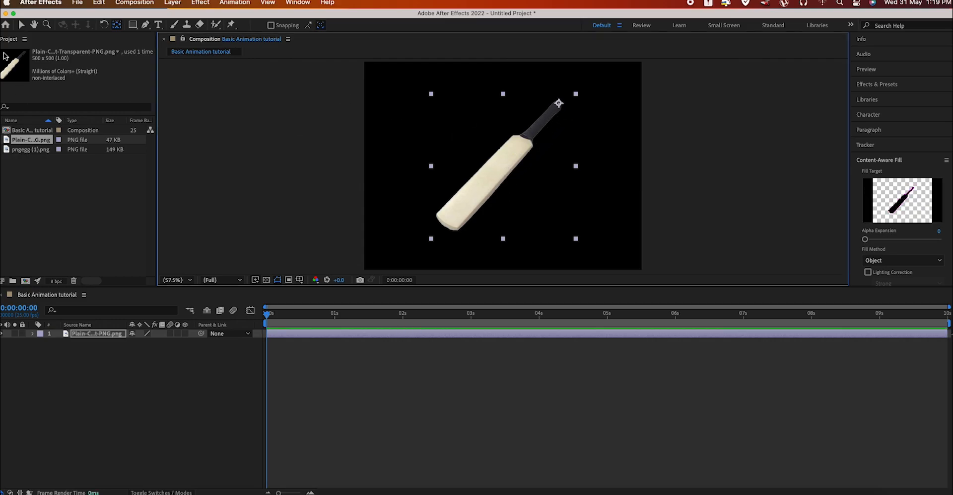
left_click(21, 25)
- Scale the bat layer to 59% and reposition it slightly lower in the composition
left_click(109, 333)
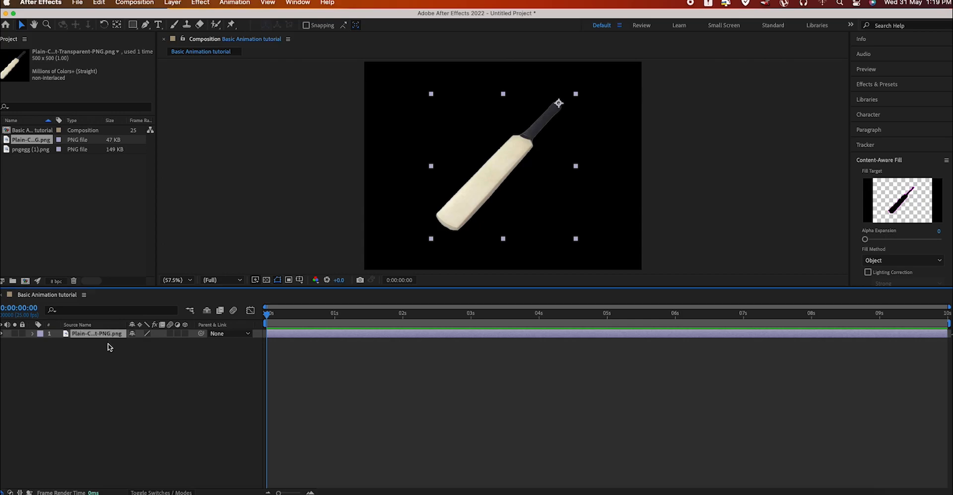
key("s")
left_click(146, 342)
type("30")
key("Return")
left_click_drag(144, 343, 162, 342)
left_click_drag(519, 146, 525, 192)
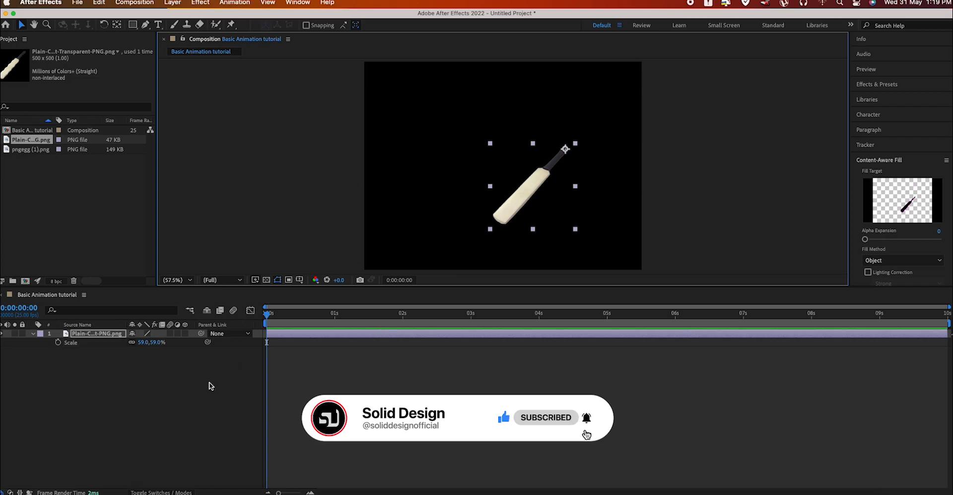
left_click(274, 312)
key("Home")
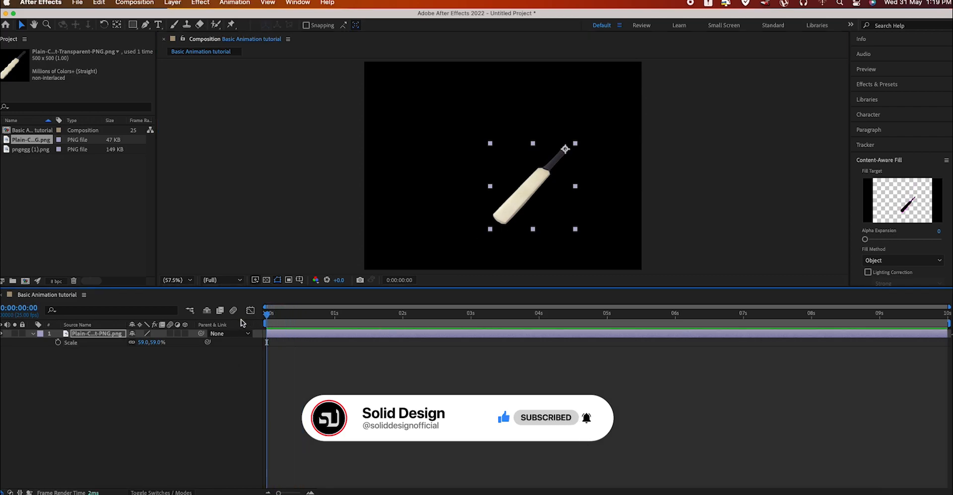
left_click(83, 384)
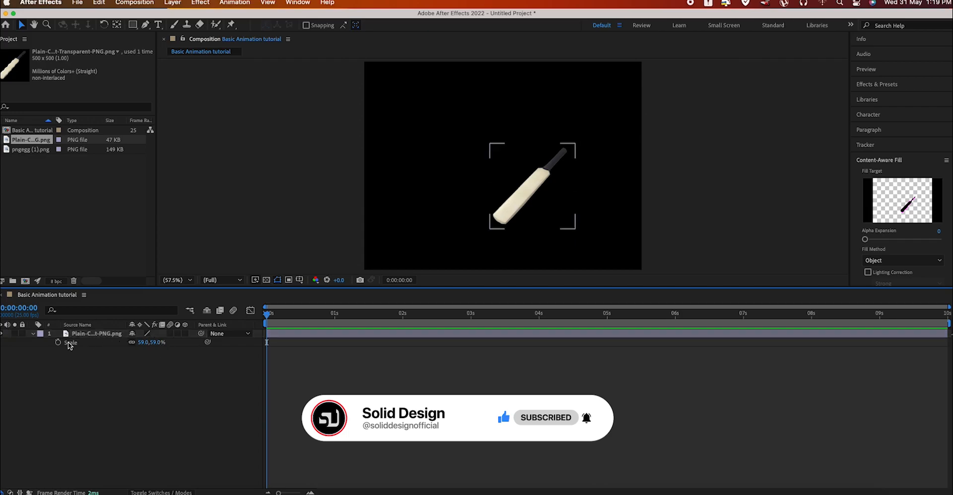
right_click(75, 356)
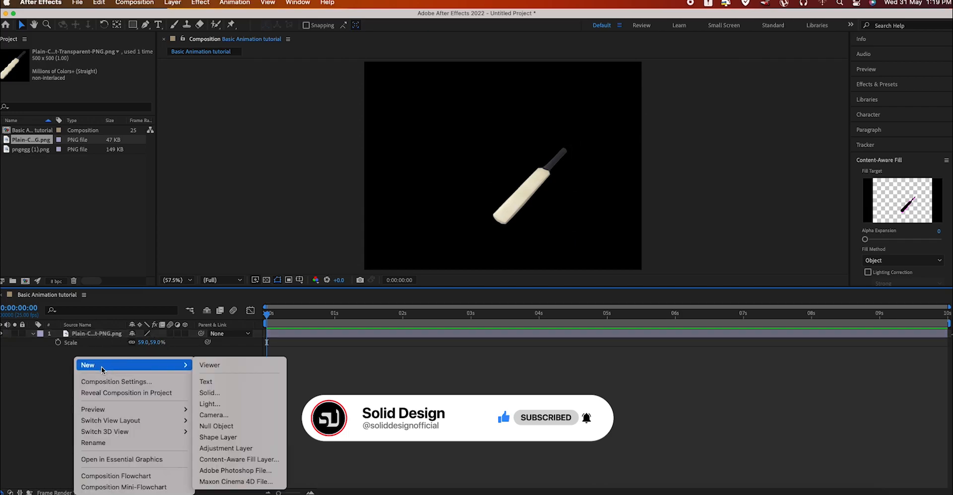
left_click(50, 374)
- Add the cricket ball image pngegg (1).png above the bat layer and scale it to 14%
left_click_drag(31, 149, 84, 336)
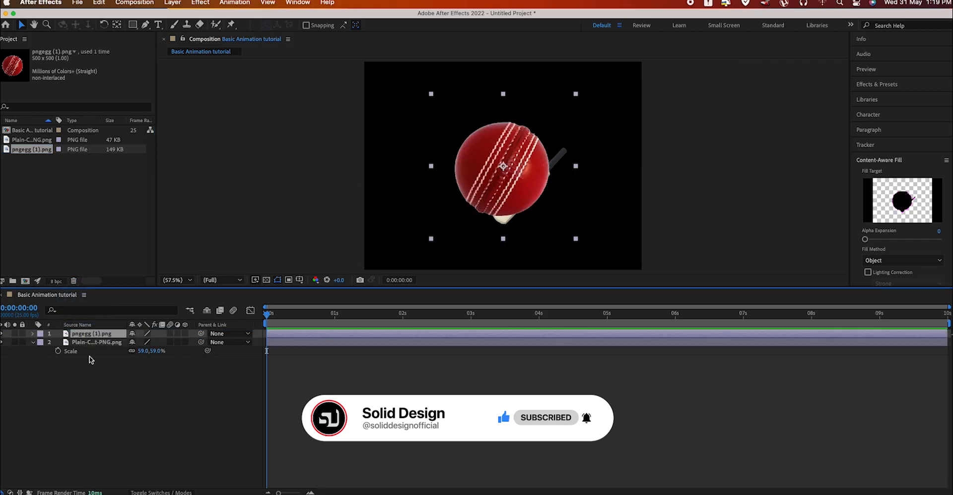
key("s")
left_click_drag(144, 341, 45, 339)
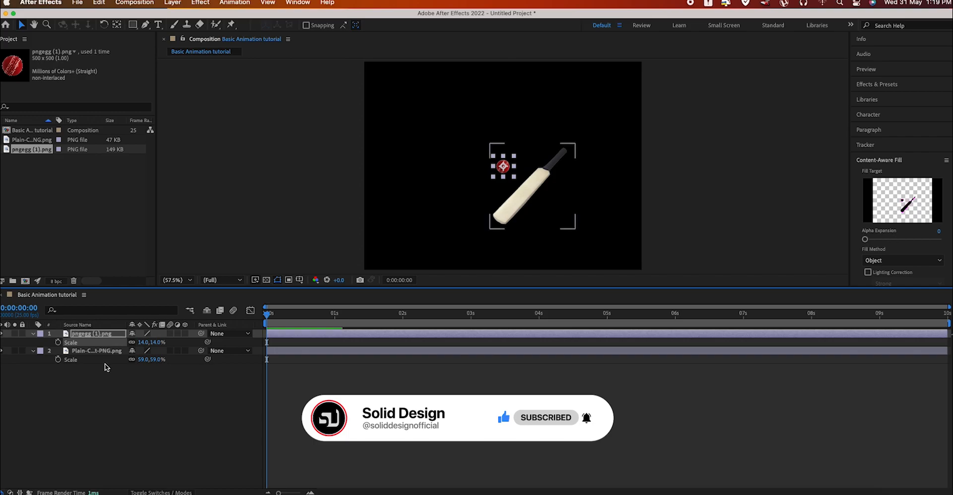
left_click(33, 333)
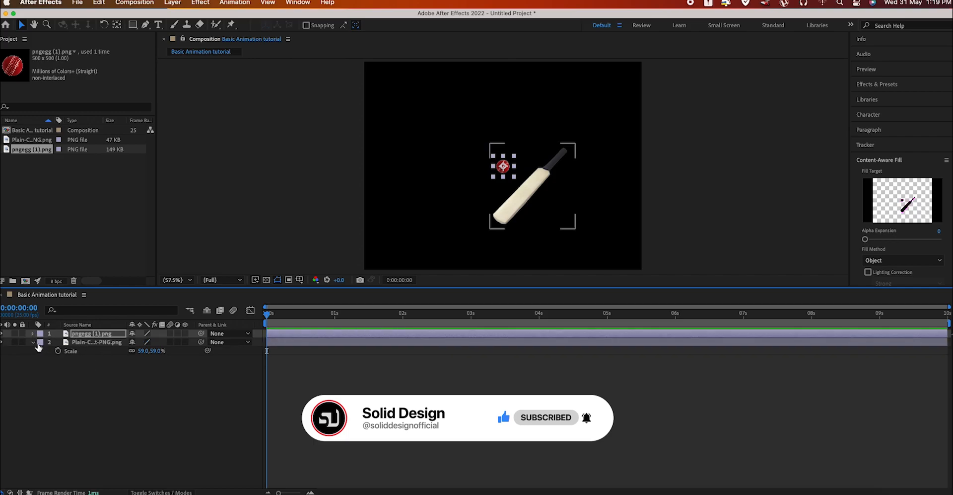
- Reveal the bat layer's rotation and set its first keyframe at 0° at the start of the composition
left_click(84, 343)
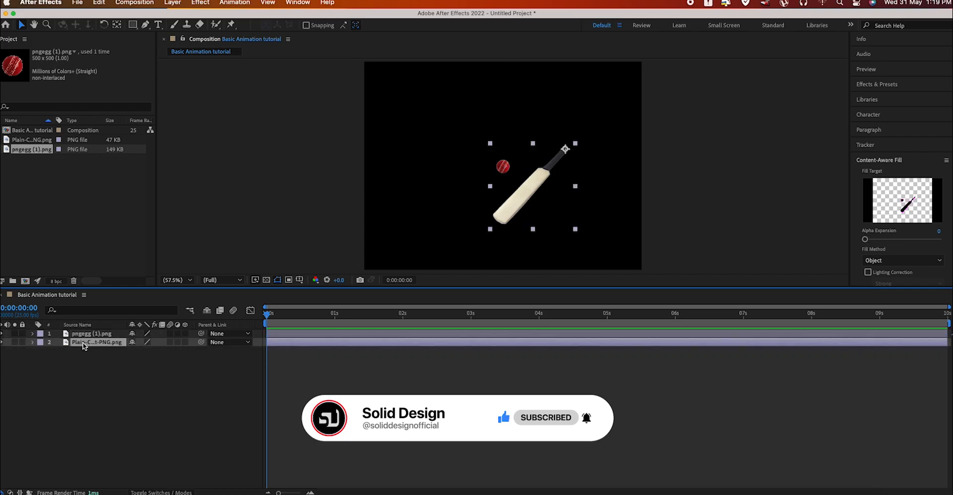
key("r")
mouse_move(141, 350)
left_mouse_down()
mouse_move(153, 351)
mouse_move(142, 351)
left_mouse_up()
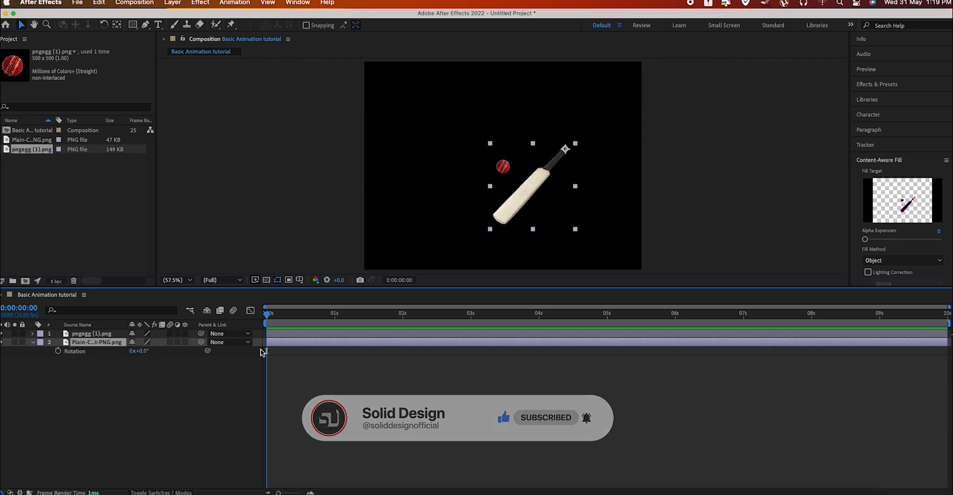
left_click(58, 350)
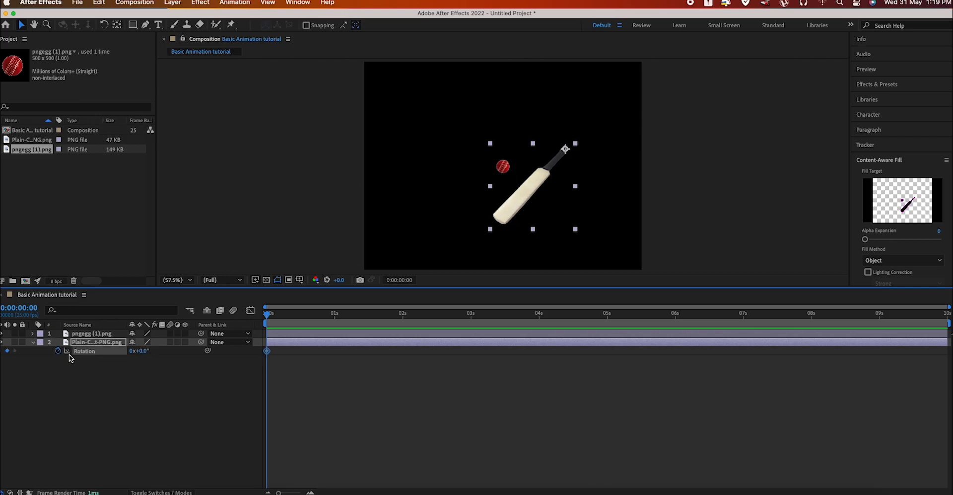
- Add bat rotation keyframes of -15° shortly after the start and 27° at 0:00:00:14, and preview the swing
left_click(286, 321)
left_click_drag(143, 350, 134, 350)
left_click(291, 317)
left_click_drag(291, 318, 305, 317)
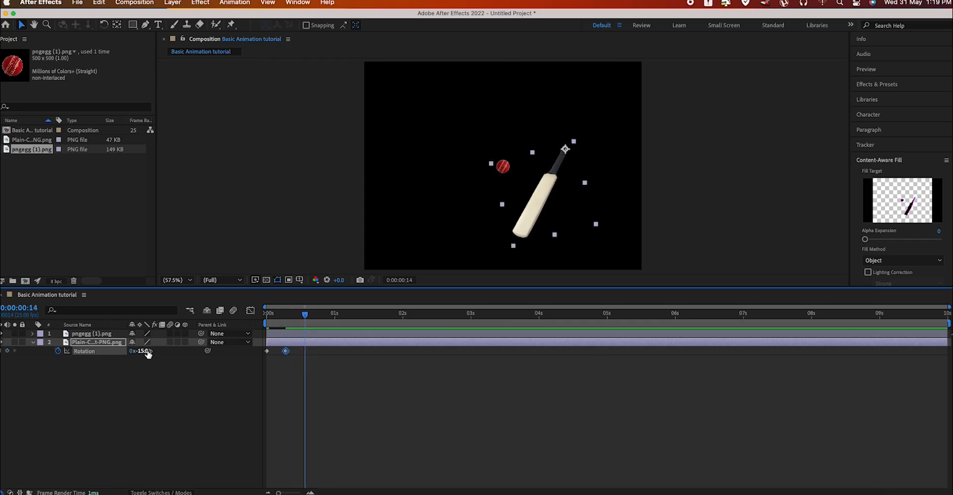
left_click_drag(144, 350, 170, 352)
key("space")
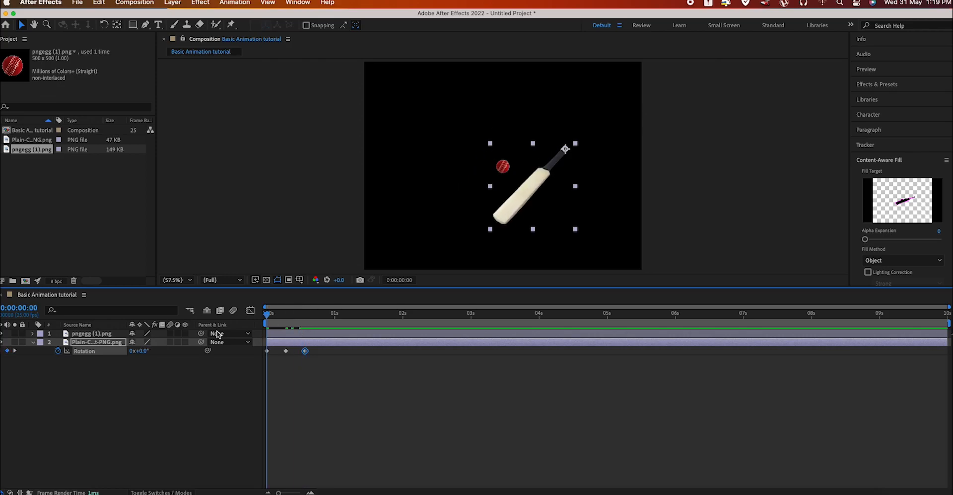
key("space")
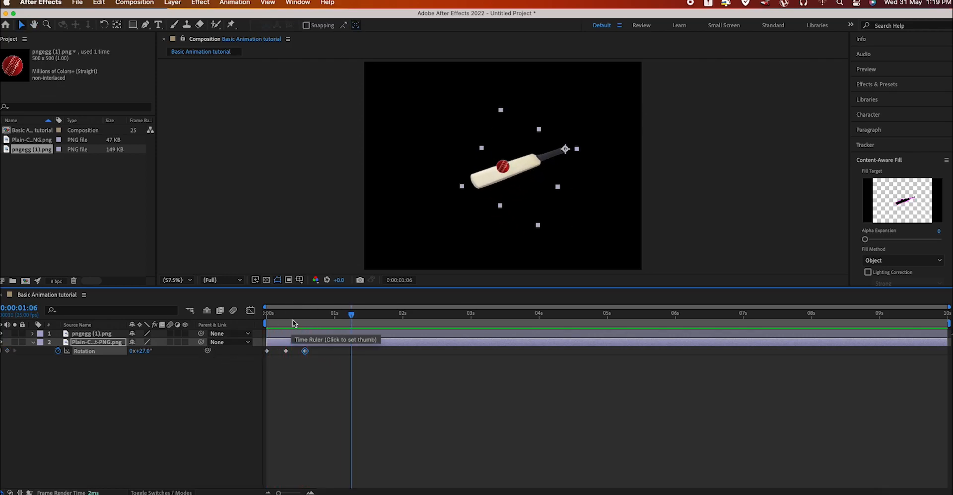
key("space")
key("space")
- Speed up the swing by moving the bat's -15° keyframe to frame 2 and its 27° keyframe to frame 4, and preview it
mouse_move(289, 352)
left_mouse_down()
mouse_move(278, 351)
mouse_move(309, 351)
mouse_move(277, 353)
left_mouse_up()
key("Home")
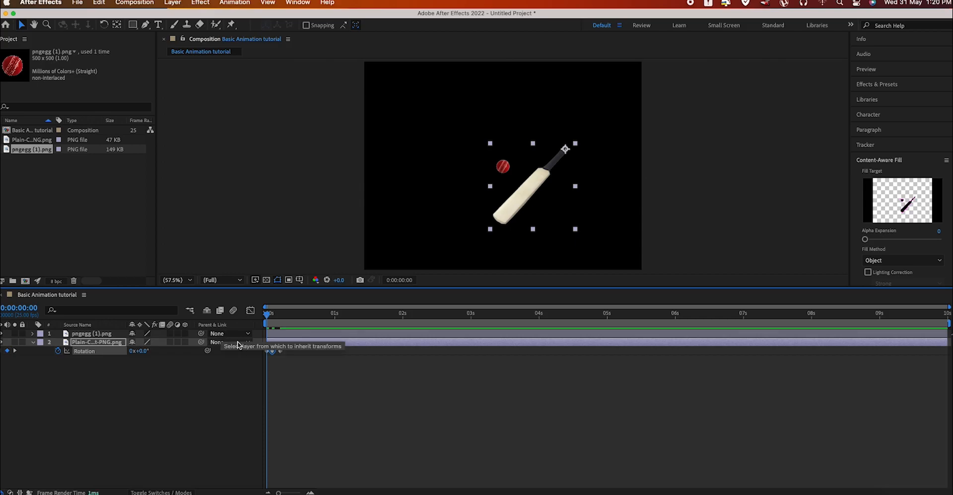
key("equal")
key("equal")
left_click(322, 351)
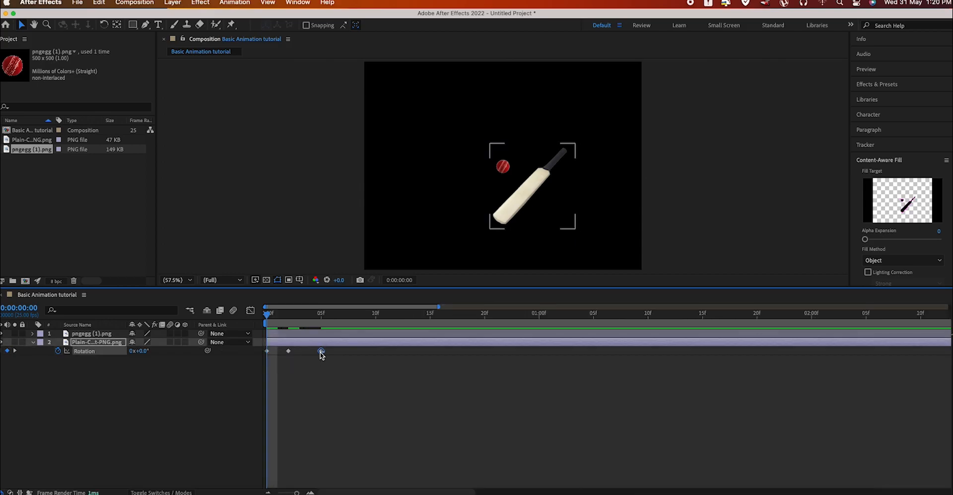
left_click_drag(320, 351, 311, 351)
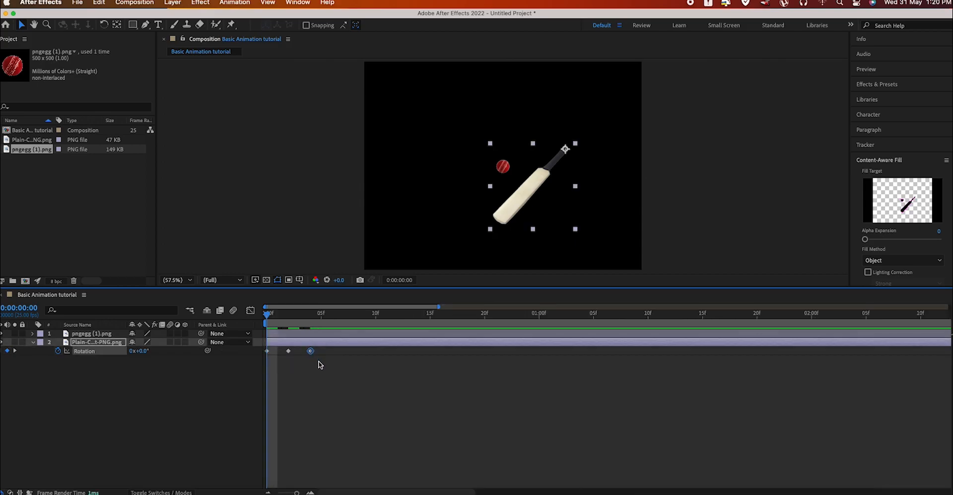
key("space")
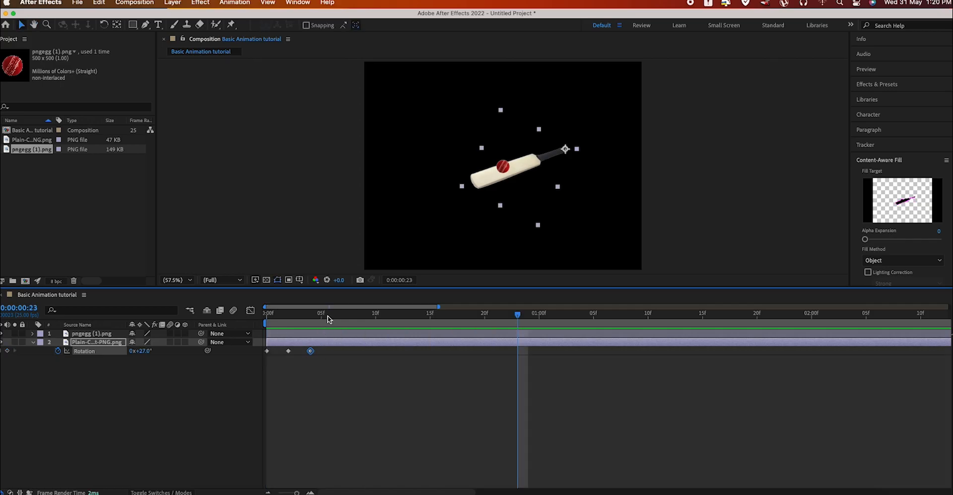
left_click_drag(327, 316, 223, 345)
key("space")
key("space")
- Copy the bat's rotation keyframes at frames 2 and 4, paste them starting at frame 6, and preview the repeated swing
left_click_drag(320, 314, 287, 329)
left_click_drag(319, 359, 283, 347)
key("super+c")
left_click_drag(289, 315, 332, 318)
key("super+v")
left_click_drag(332, 315, 209, 333)
key("space")
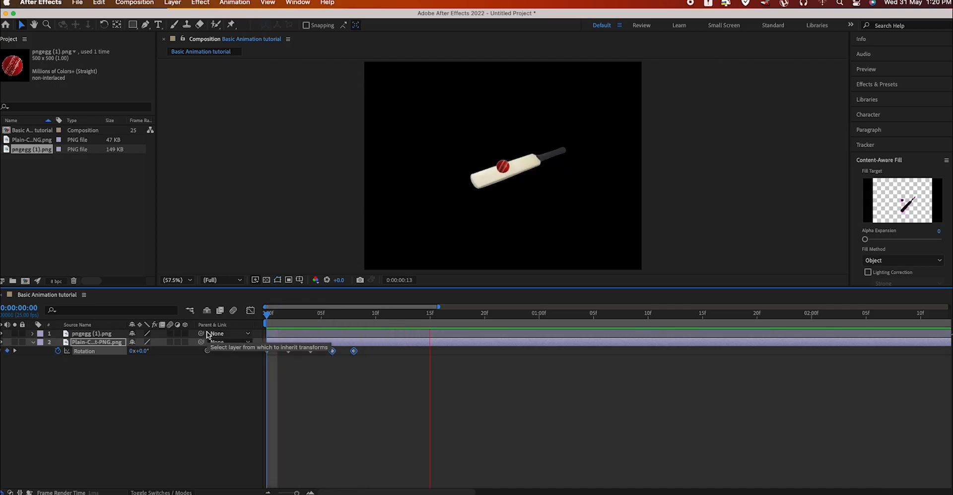
key("space")
- Move the pasted pair of bat rotation keyframes to frames 12 and 14 and preview the delayed second swing
left_click_drag(359, 348, 388, 355)
left_click_drag(371, 347, 420, 350)
key("Home")
key("Home")
key("space")
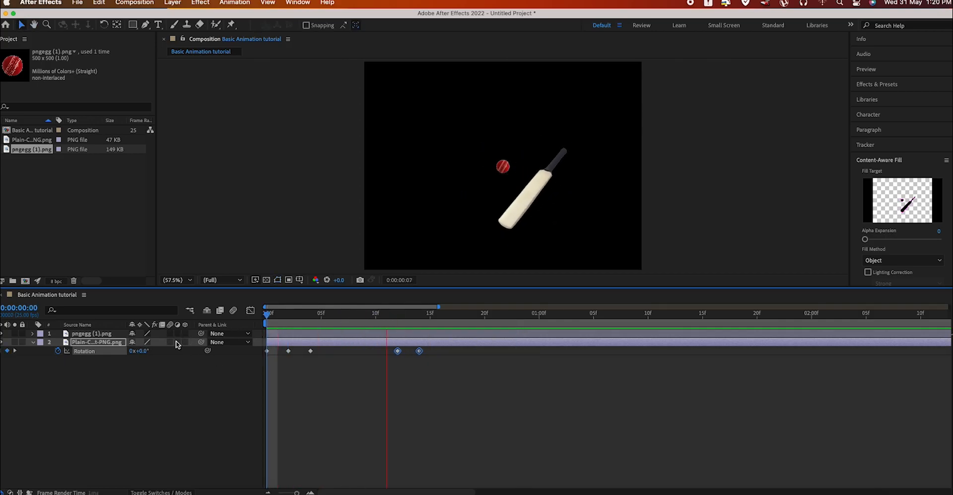
key("space")
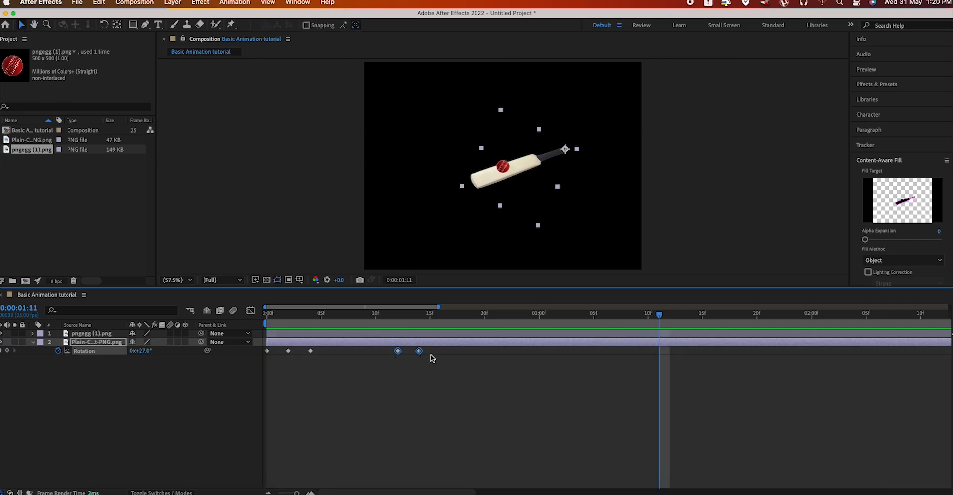
left_click(440, 321)
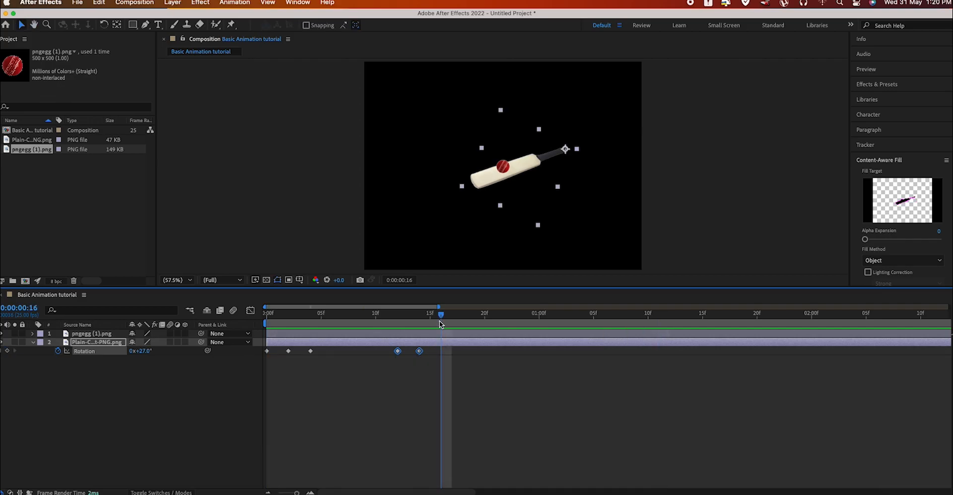
key("ctrl+v")
left_click_drag(440, 323, 374, 328)
- Slow the first swing by moving its bat rotation keyframes to frames 3 and 6, and preview the animation
left_click_drag(441, 350, 300, 352)
left_click(290, 351)
key("space")
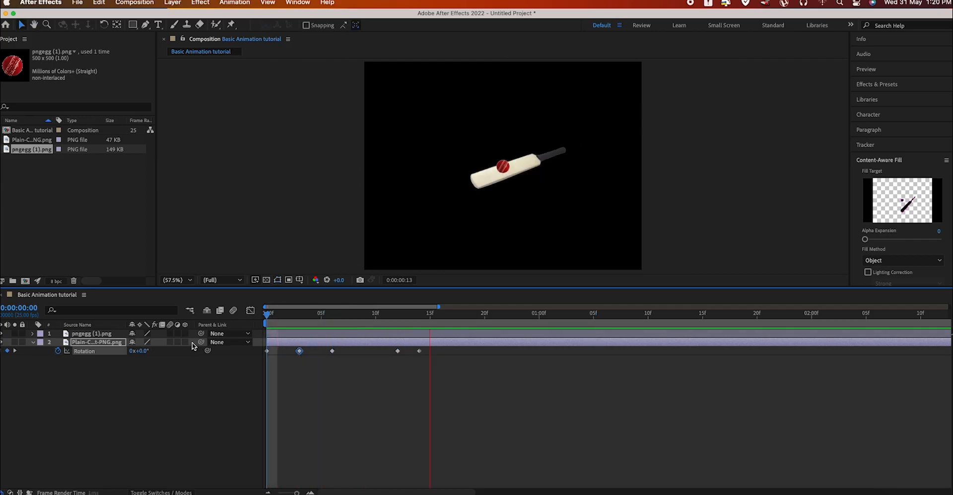
- Delete the bat's second-swing rotation keyframes at frames 12 and 14, and preview the single swing
key("space")
left_click_drag(426, 367, 387, 356)
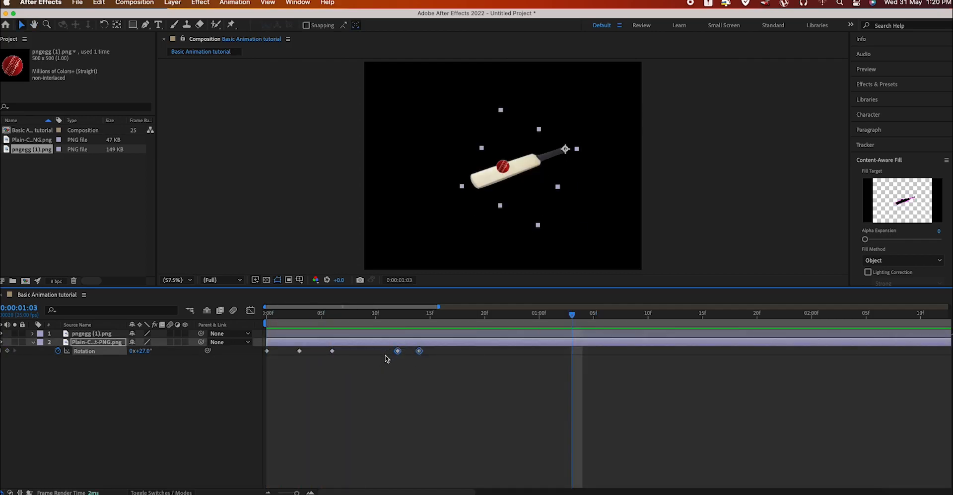
key("Delete")
left_click_drag(343, 323, 205, 340)
key("space")
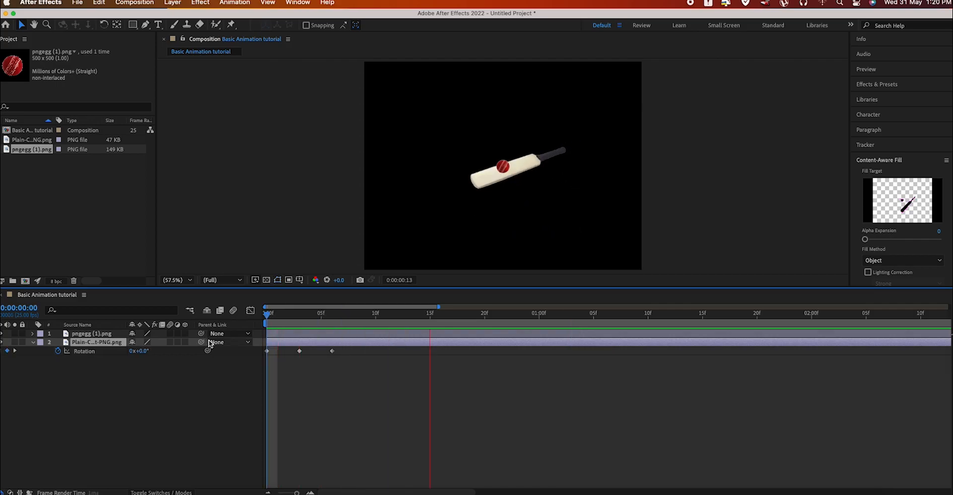
key("space")
key("space")
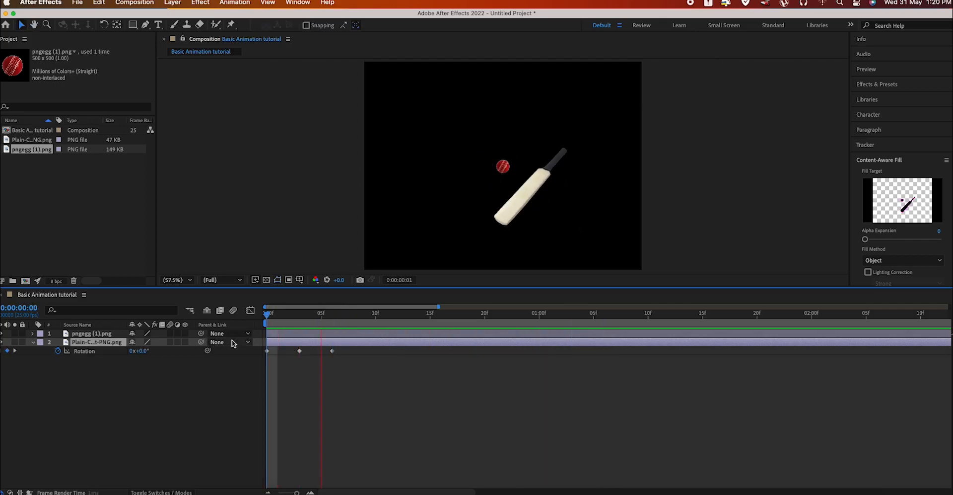
key("space")
- Copy the bat's three rotation keyframes at frames 0, 3 and 6, paste them starting at frame 19, and preview the repeat
left_click_drag(350, 365, 258, 350)
key("super+v")
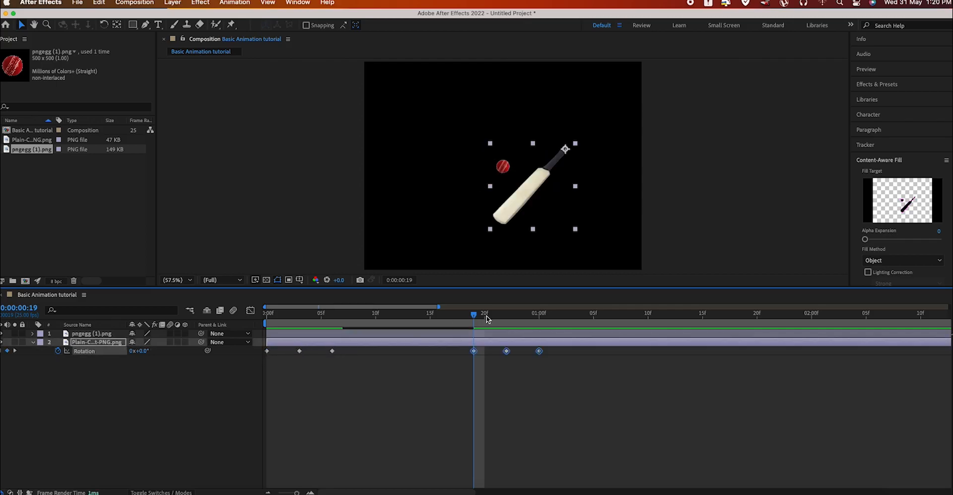
key("Home")
key("space")
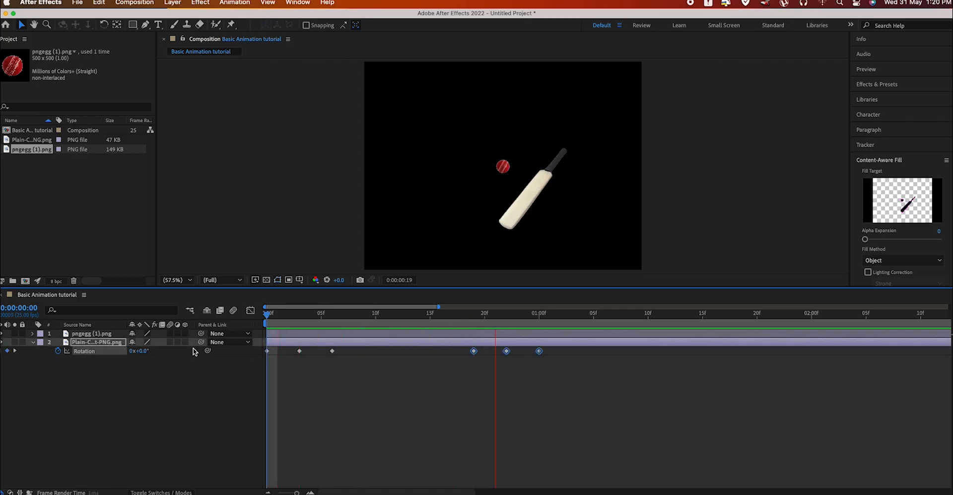
key("space")
- Paste the three bat rotation keyframes again starting at 0:00:01:10 and at 0:00:02:00, and preview the animation
left_click_drag(533, 316, 647, 321)
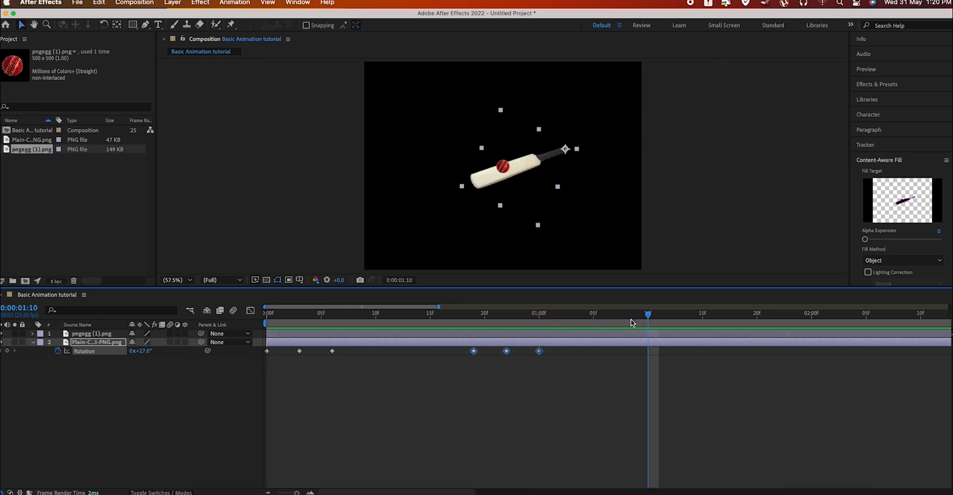
key("super+v")
left_click(811, 314)
key("super+v")
left_click(594, 315)
key("Home")
key("space")
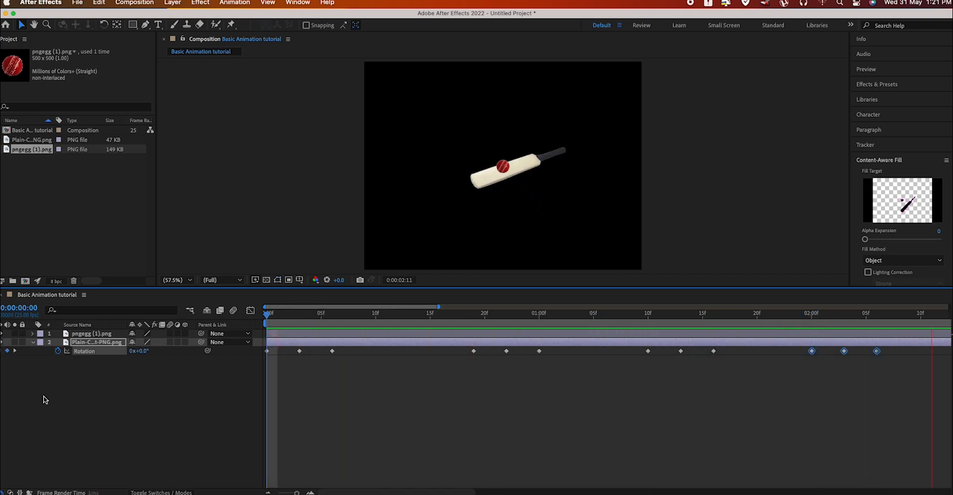
key("space")
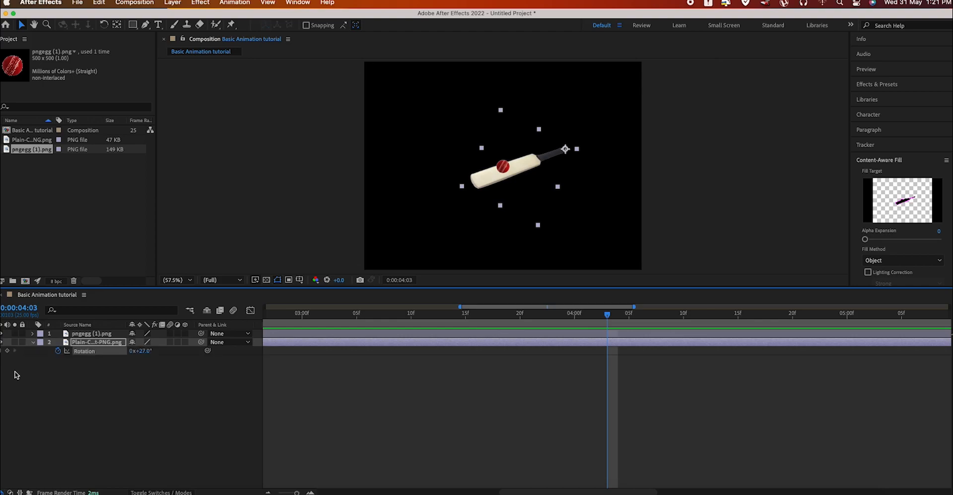
- Undo the keyframe paste at 0:00:02:00, reveal the bat's other transform properties, and preview the animation
key("j")
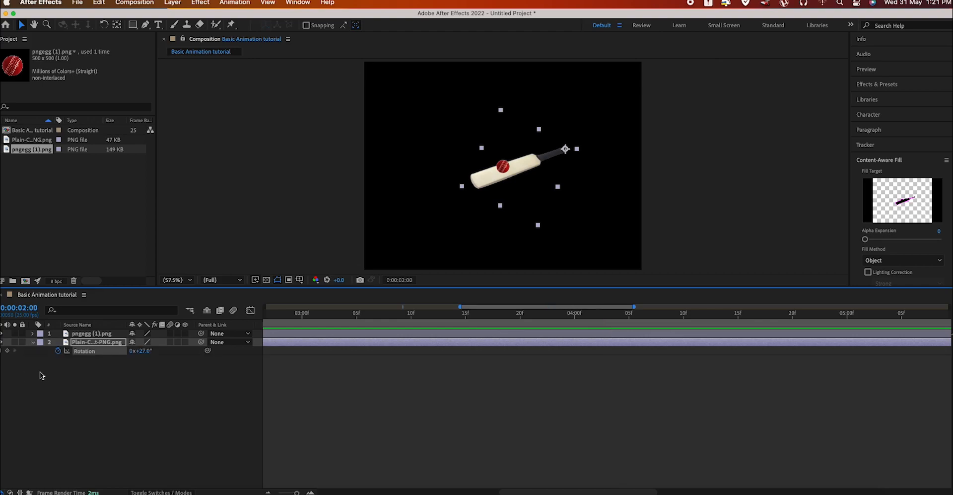
key("shift+a")
key("shift+p")
key("shift+s")
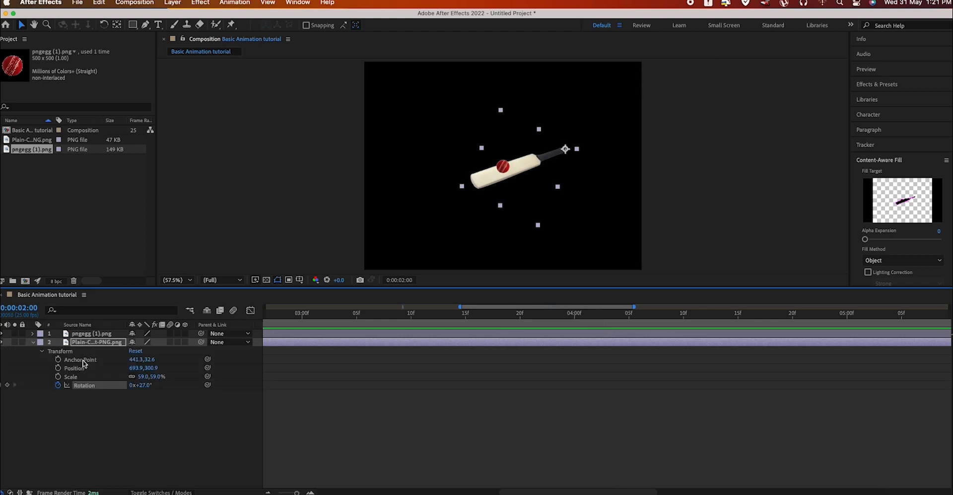
left_click_drag(296, 492, 272, 491)
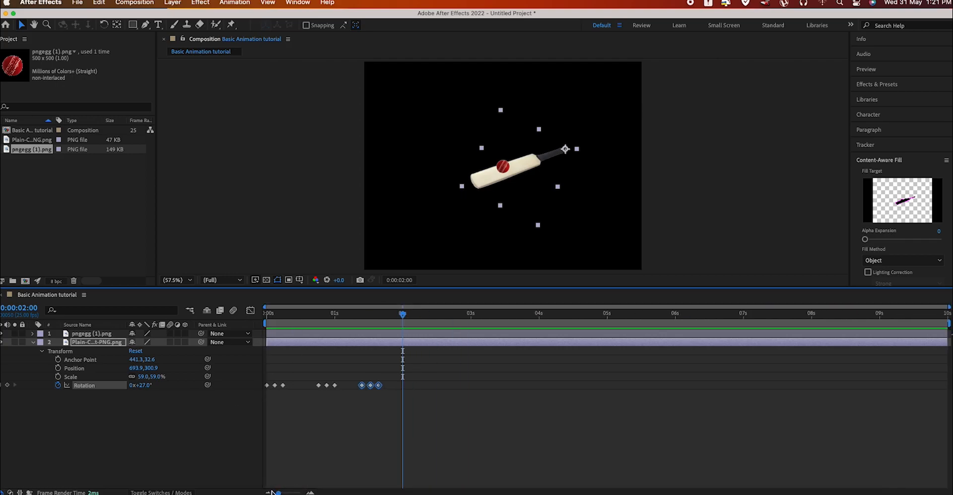
key("space")
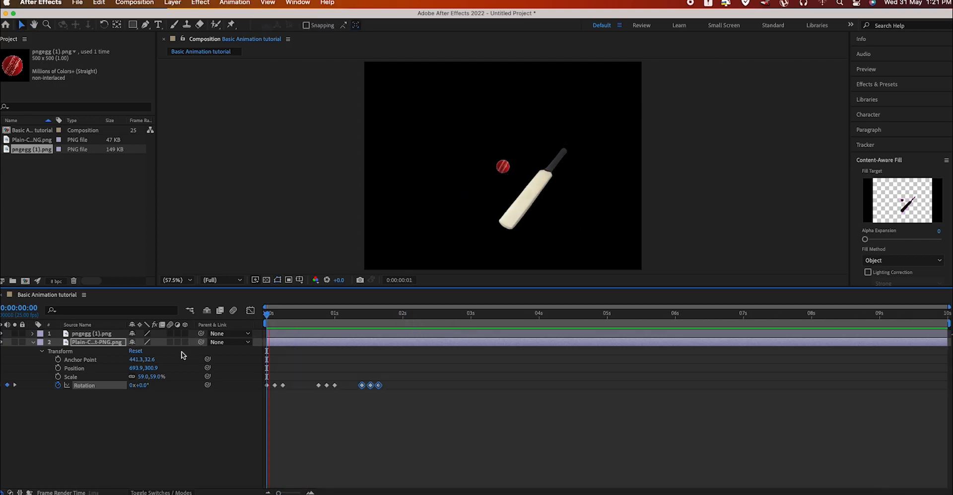
key("space")
- Shift the third swing to start at about 0:00:01:12, then copy all nine bat rotation keyframes and paste them at 0:00:02:09
left_click_drag(445, 390, 251, 396)
left_click(362, 404)
left_click_drag(386, 405, 261, 380)
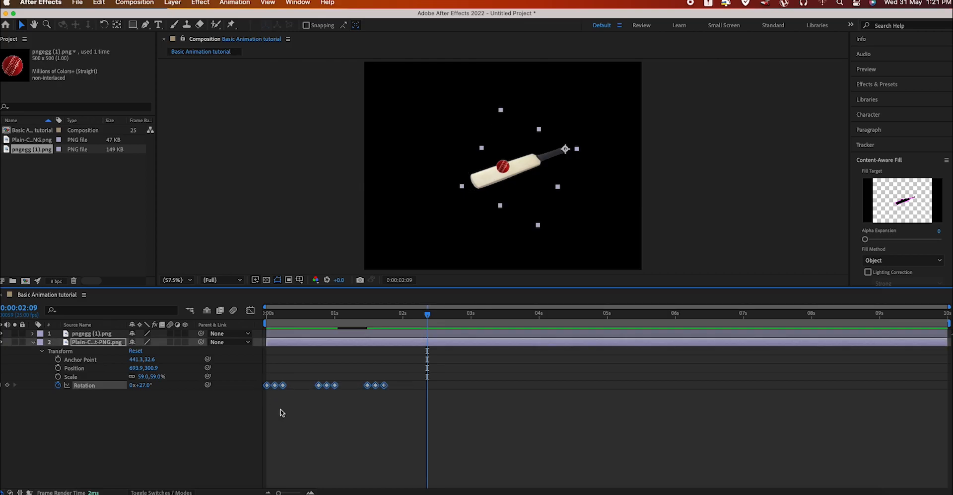
key("super+v")
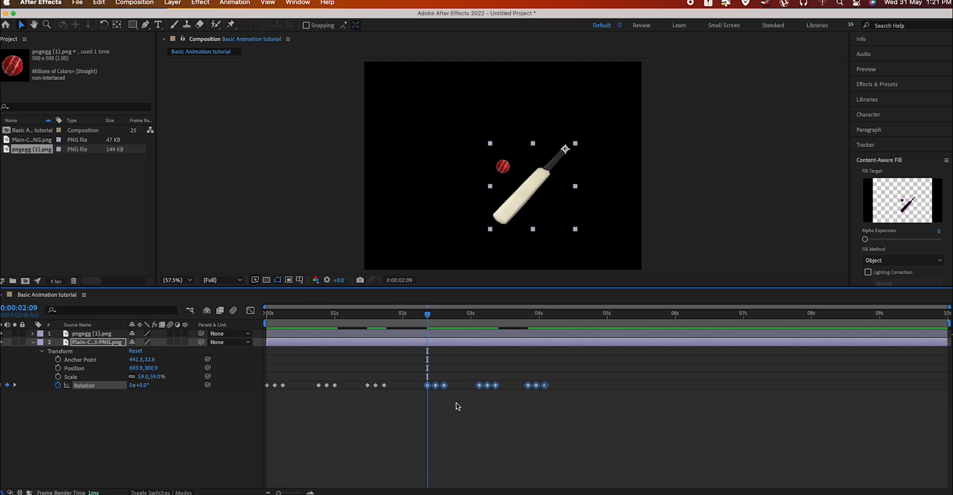
- Paste the nine bat rotation keyframes again just before the 5-second mark, and preview the animation from the start
left_click_drag(599, 323, 267, 314)
key("super+v")
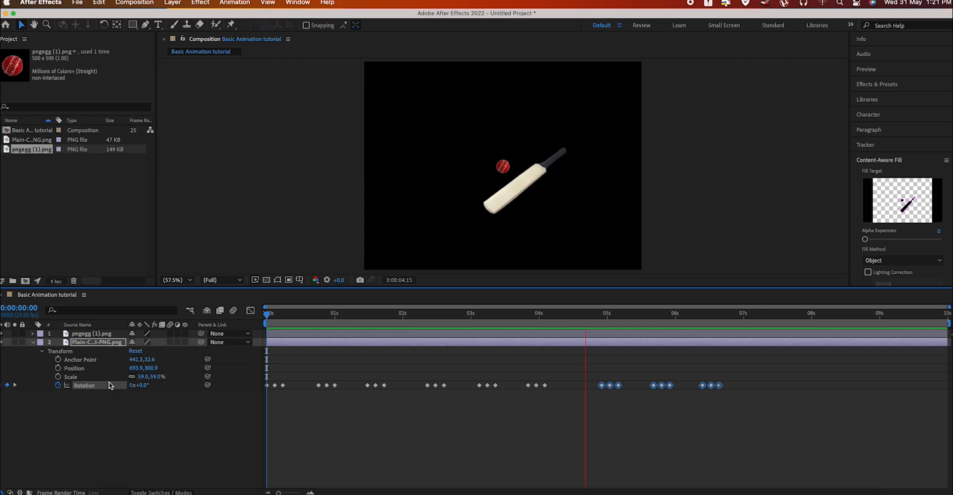
key("space")
- Move the last nine bat rotation keyframes earlier to start at about 0:00:04:15, and preview from 0:00:03:12
left_click_drag(619, 385, 609, 386)
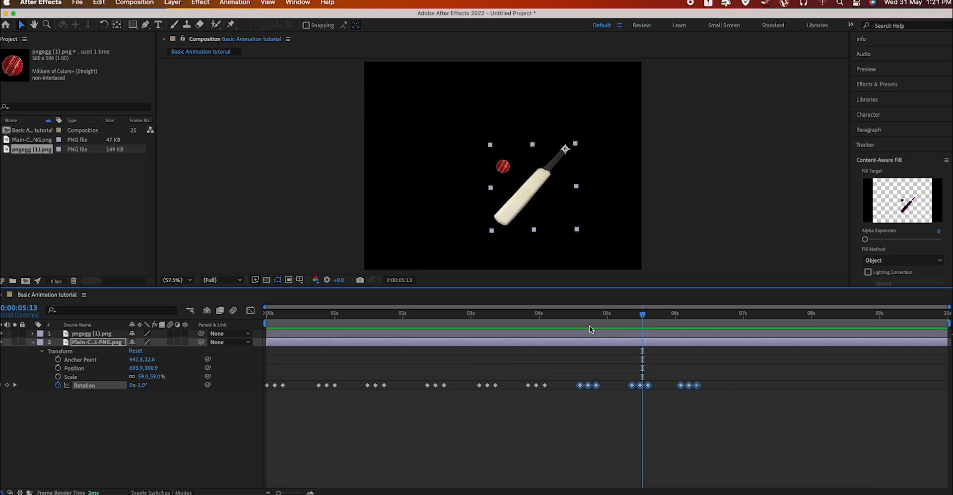
left_click_drag(552, 315, 504, 353)
key("space")
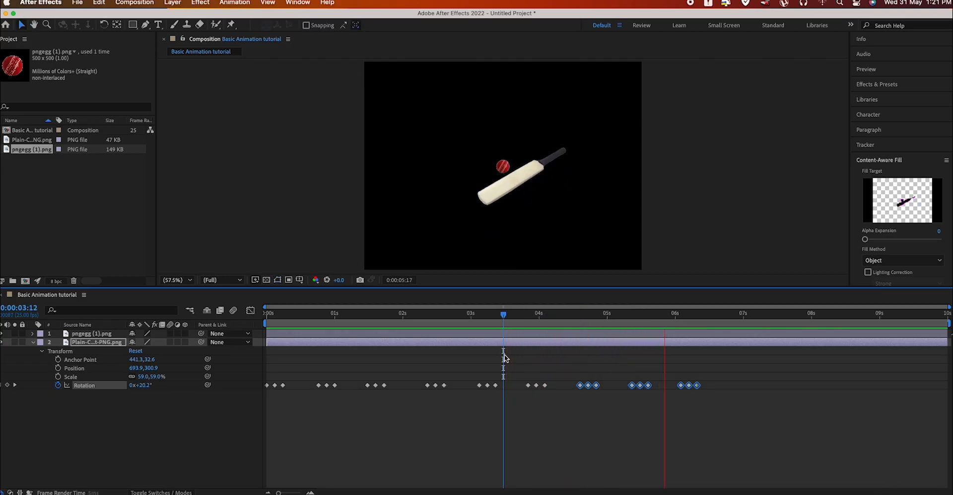
- End the work area at 0:00:06:14 and preview the animation from the start
key("space")
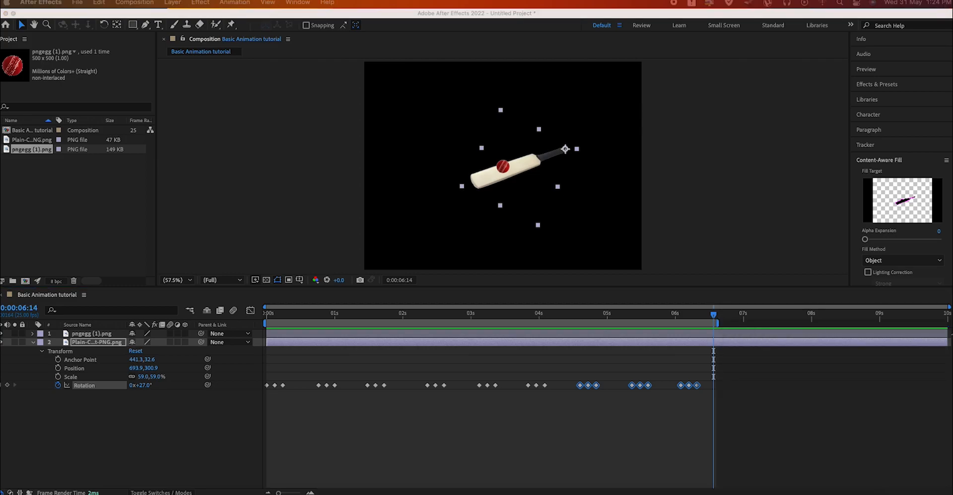
key("Home")
key("space")
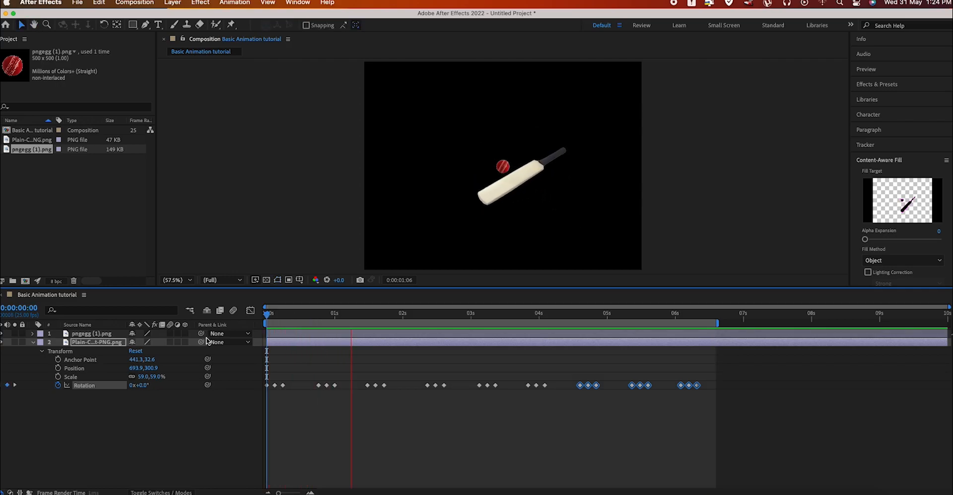
key("space")
- Shift the last eighteen bat rotation keyframes about four frames earlier, starting near 0:00:02:05, and preview the result
left_click_drag(710, 414, 436, 387)
left_click(294, 313)
key("Home")
key("space")
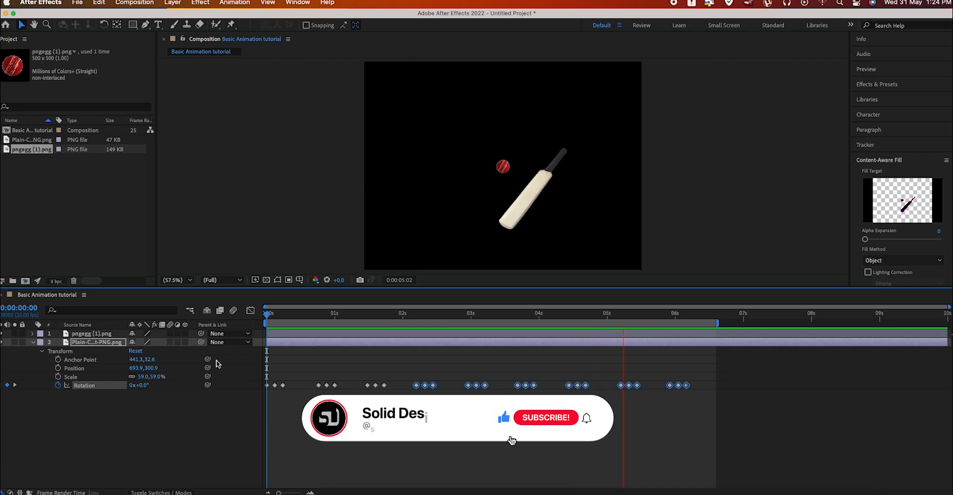
key("space")
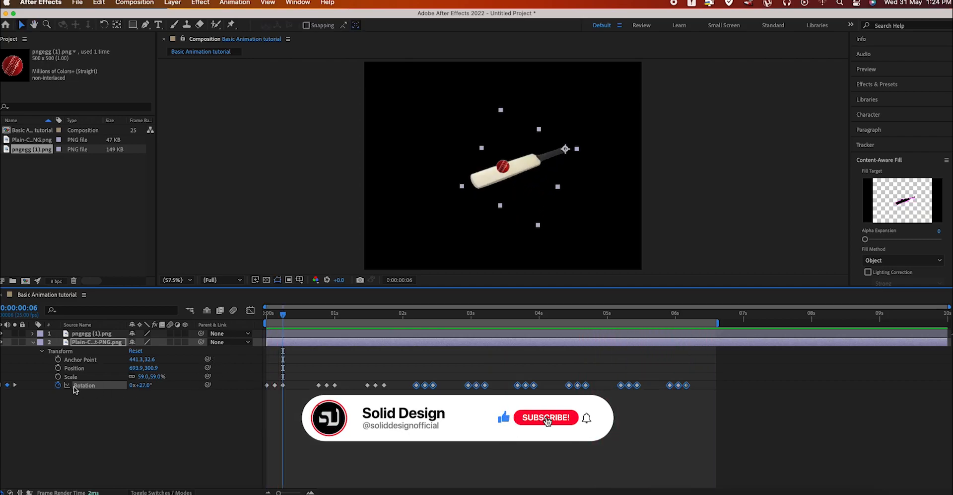
- Collapse the bat layer and add Position and Rotation keyframes to the ball layer at frame 0
left_click(32, 342)
left_click(53, 389)
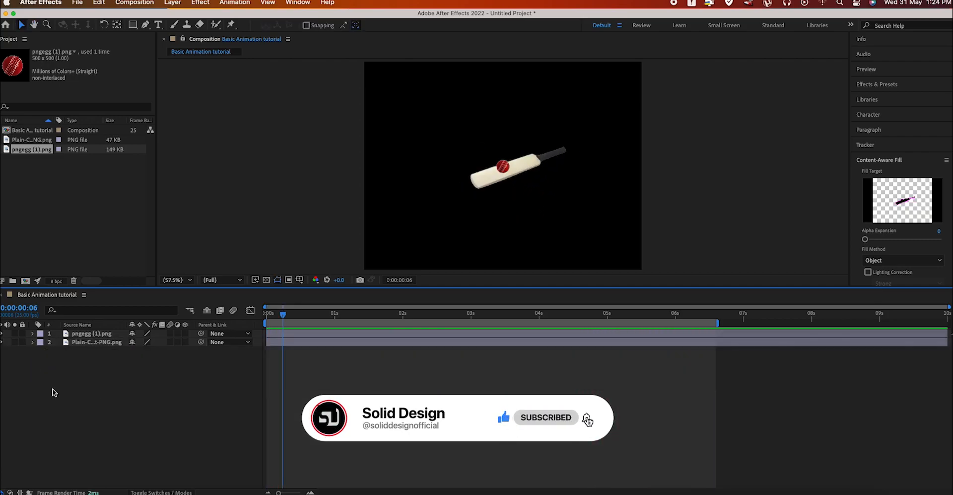
left_click(95, 333)
left_click_drag(276, 313, 251, 317)
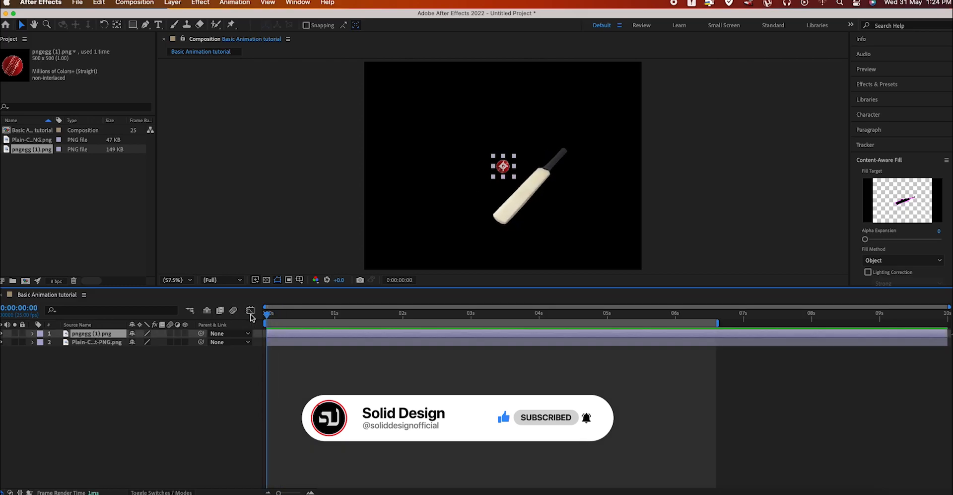
left_click(33, 334)
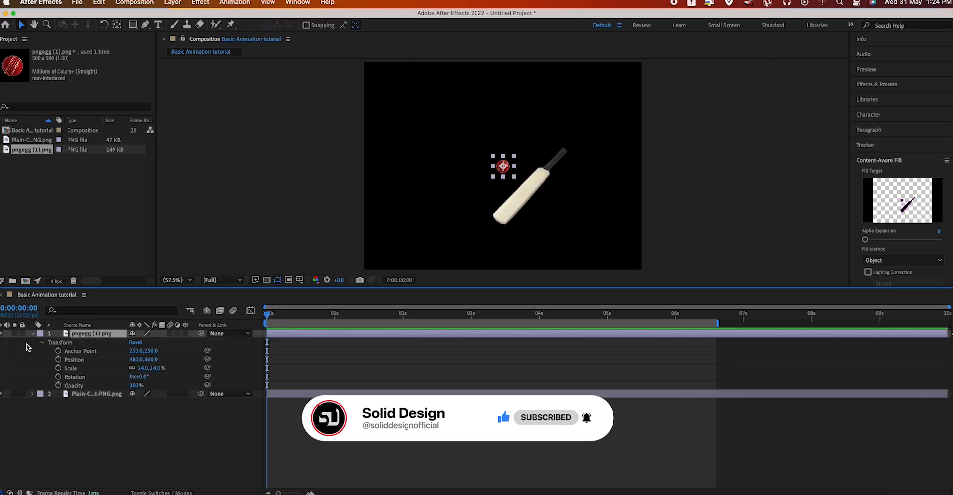
key("p")
key("shift+r")
left_click(58, 343)
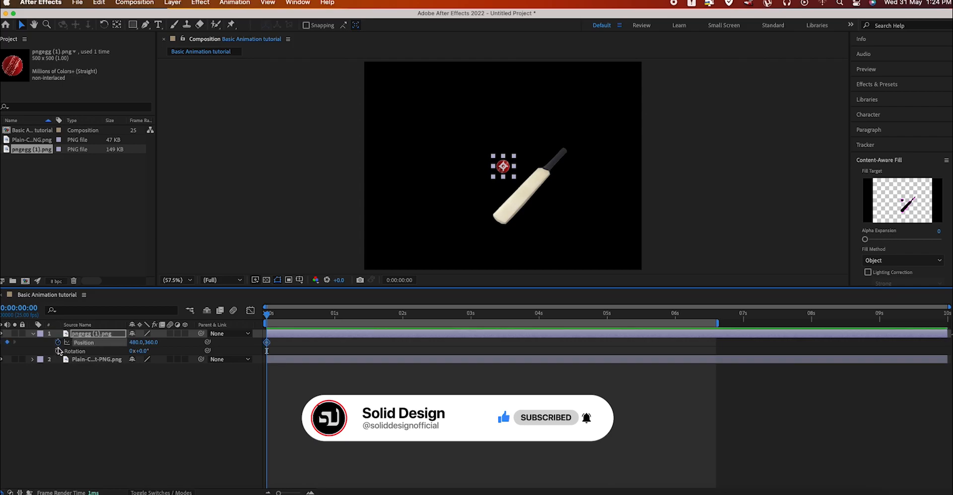
left_click(58, 351)
- Show the bat's rotation keyframes, move the ball straight up to position 480, 108 at frame 6, and preview it
left_click(282, 359)
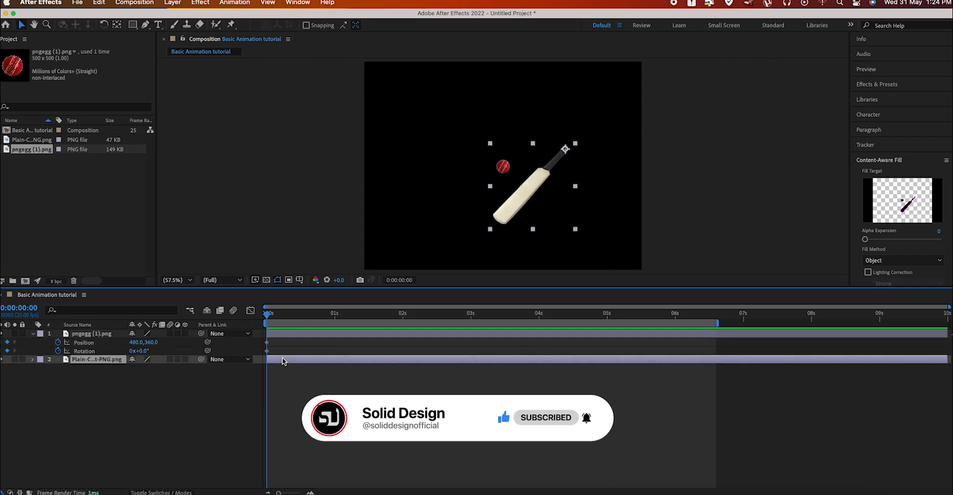
key("r")
left_click_drag(270, 314, 284, 319)
left_click_drag(503, 167, 503, 94)
key("Home")
key("space")
- Move the ball's second position keyframe to frame 5 and preview the faster rise
left_click(283, 342)
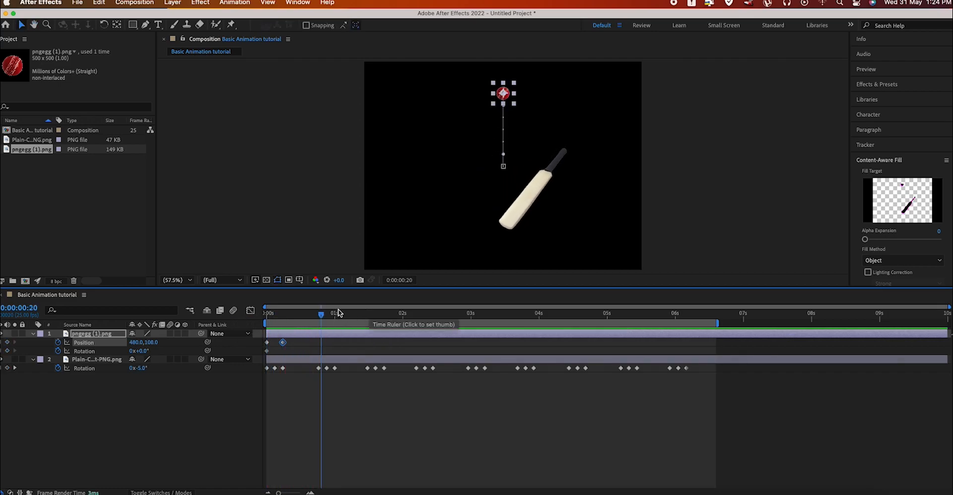
key("k")
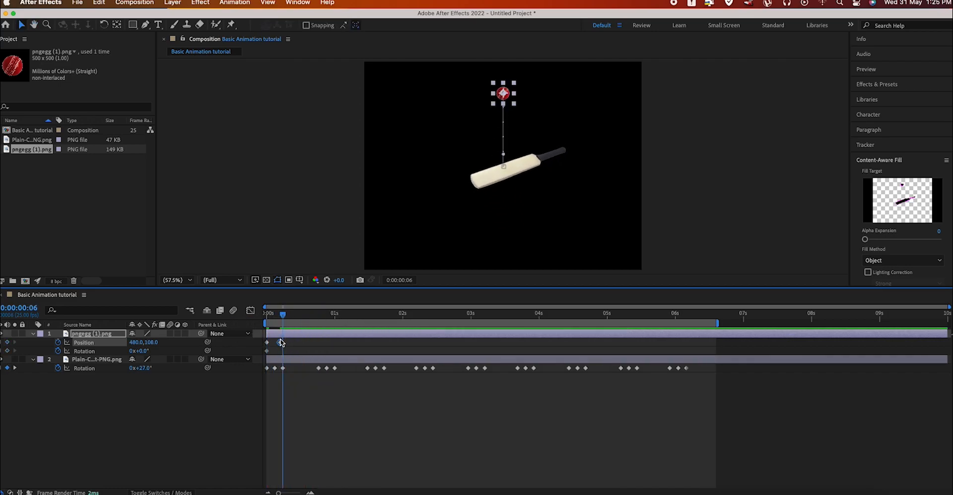
key("space")
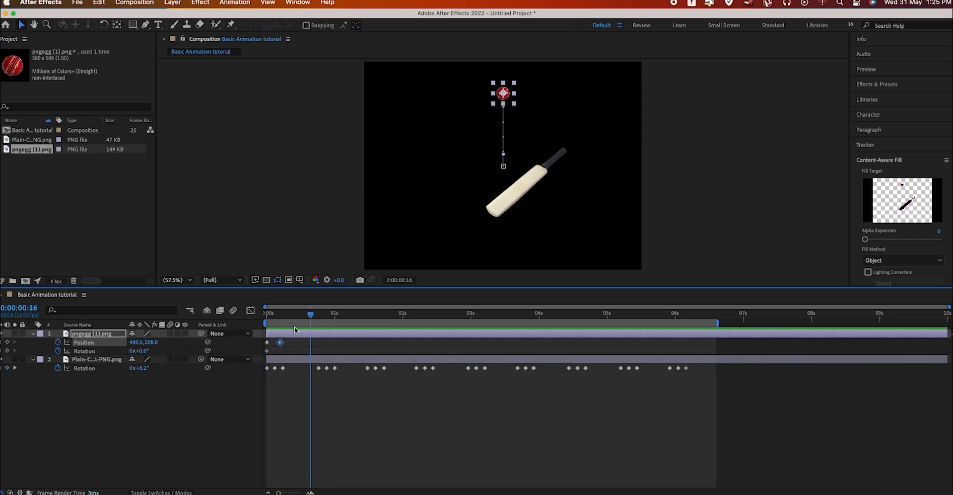
left_click_drag(278, 492, 291, 492)
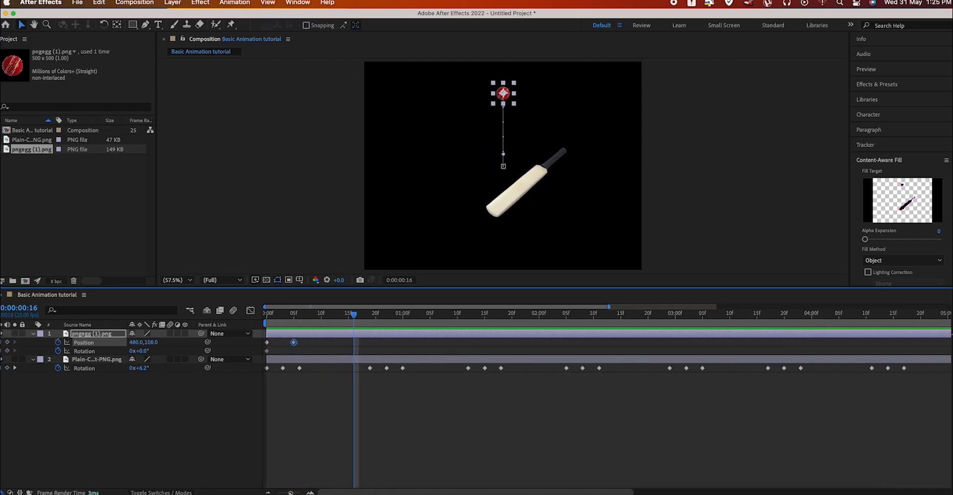
- Delay the ball by moving its position keyframes to frames 3 and 9 and its rotation keyframe to frame 3, and preview it
left_click_drag(354, 315, 300, 330)
left_click_drag(294, 342, 316, 343)
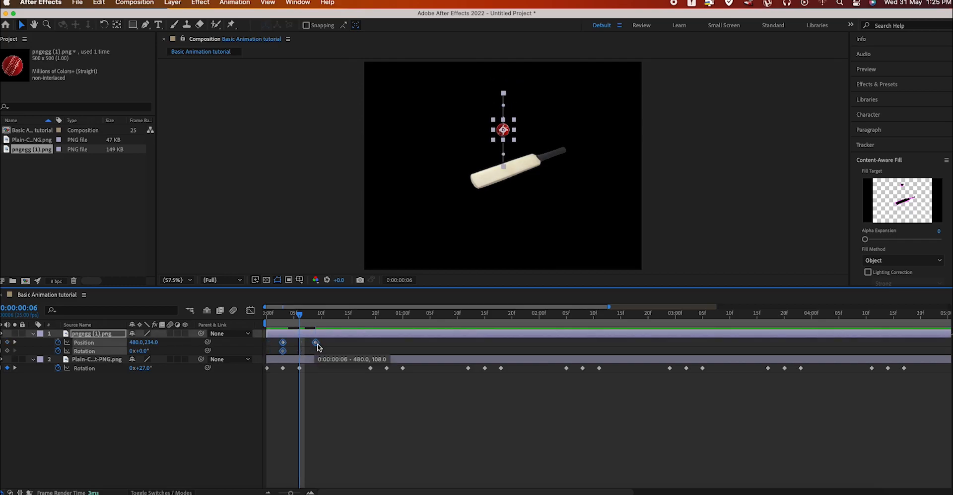
key("space")
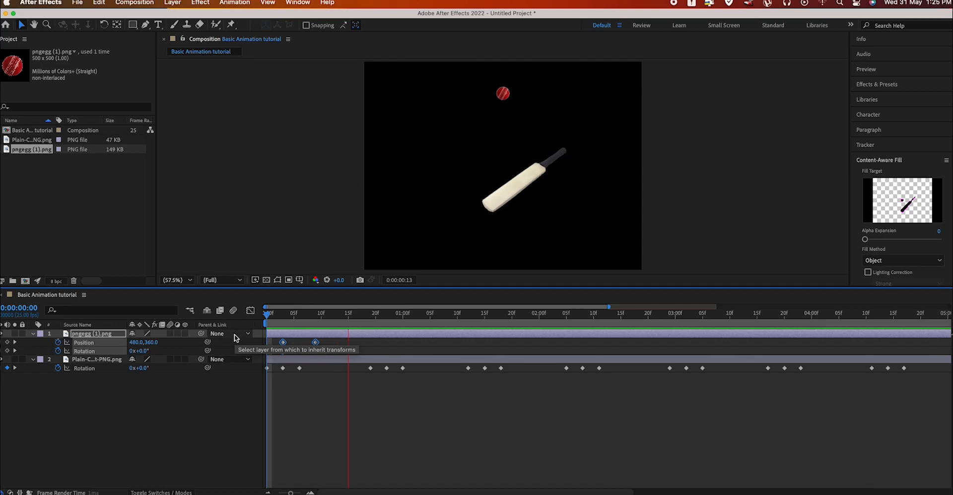
key("space")
key("v")
key("space")
key("space")
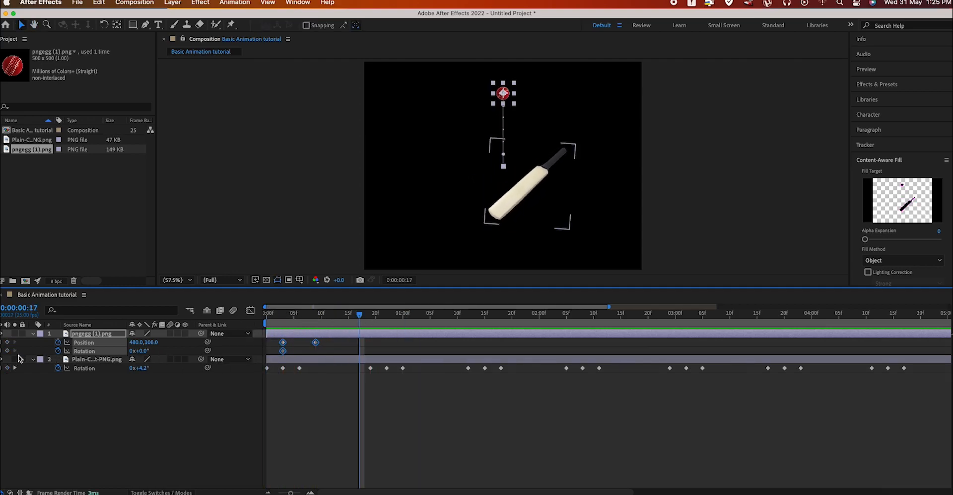
left_click(2, 350)
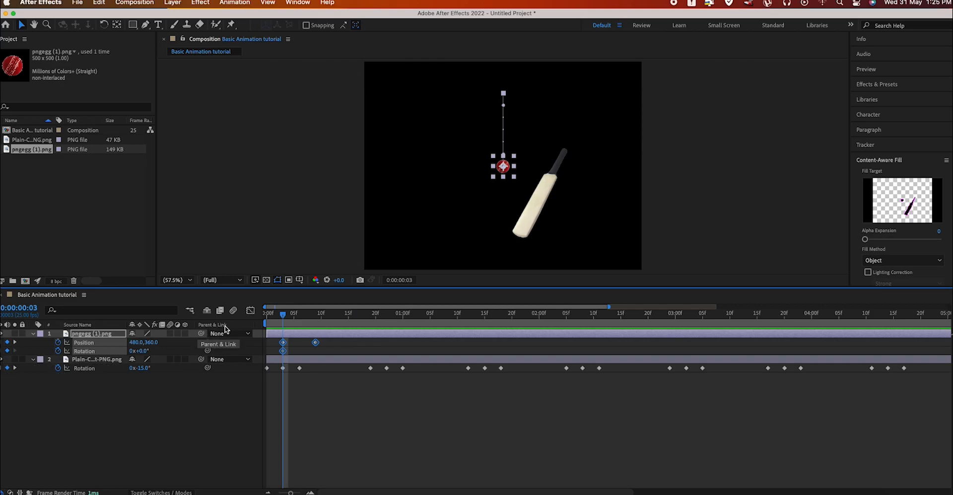
left_click(300, 316)
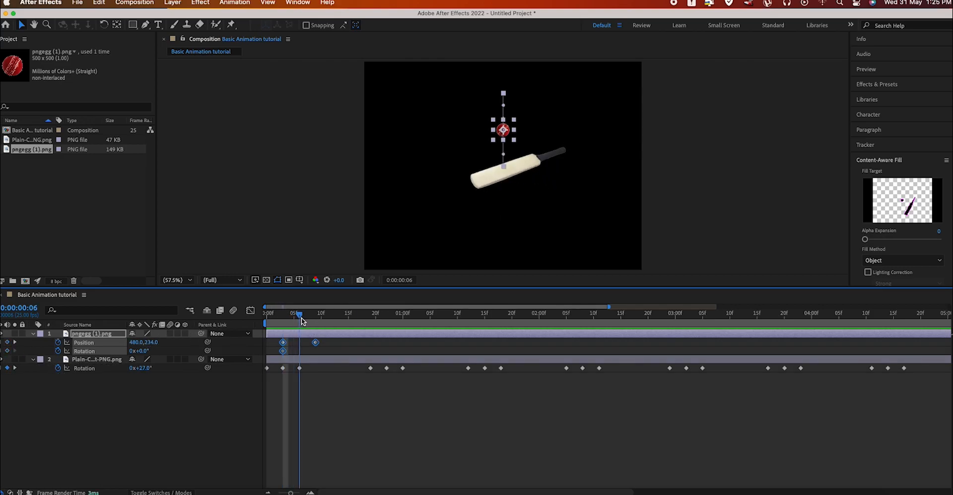
left_click_drag(299, 320, 316, 323)
left_click_drag(170, 346, 267, 333)
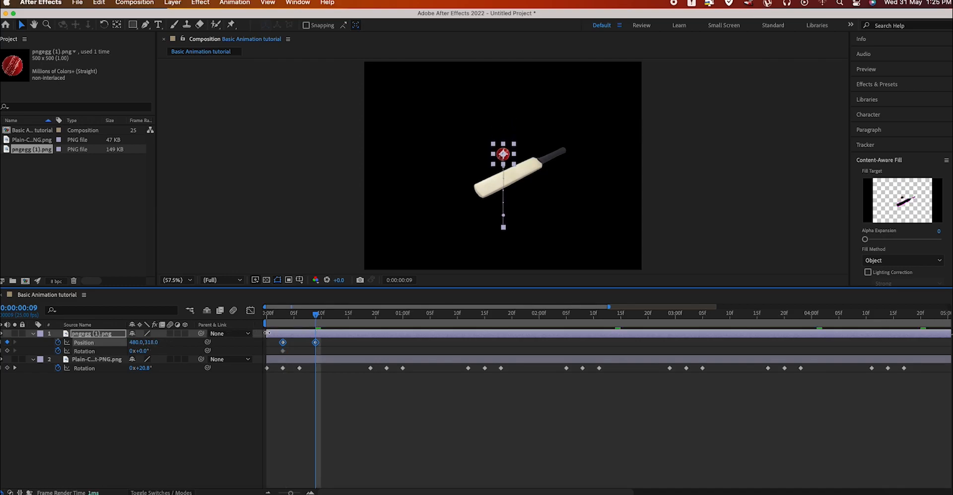
key("super+z")
- Lower the ball to position 480, 425 on its keyframe at frame 3 and preview it
left_click(324, 387)
left_click(316, 342)
left_click_drag(318, 312, 283, 320)
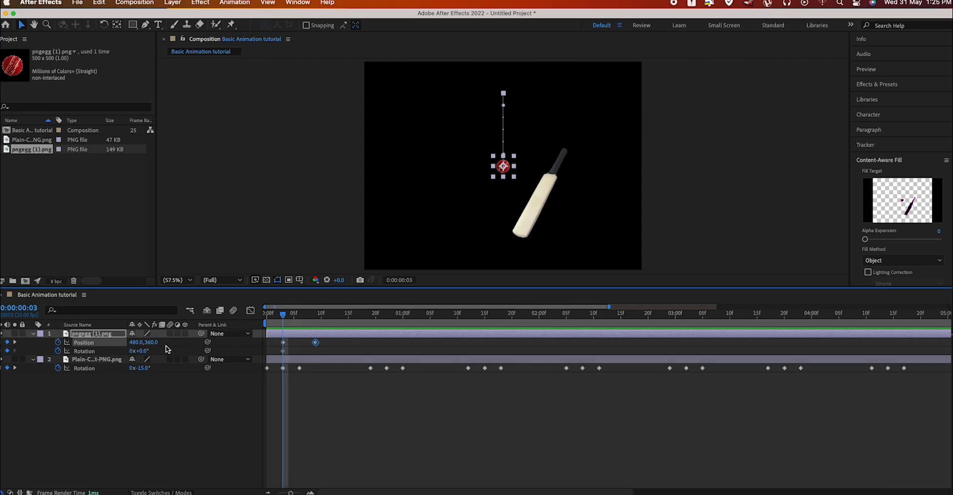
left_click_drag(153, 342, 188, 341)
key("space")
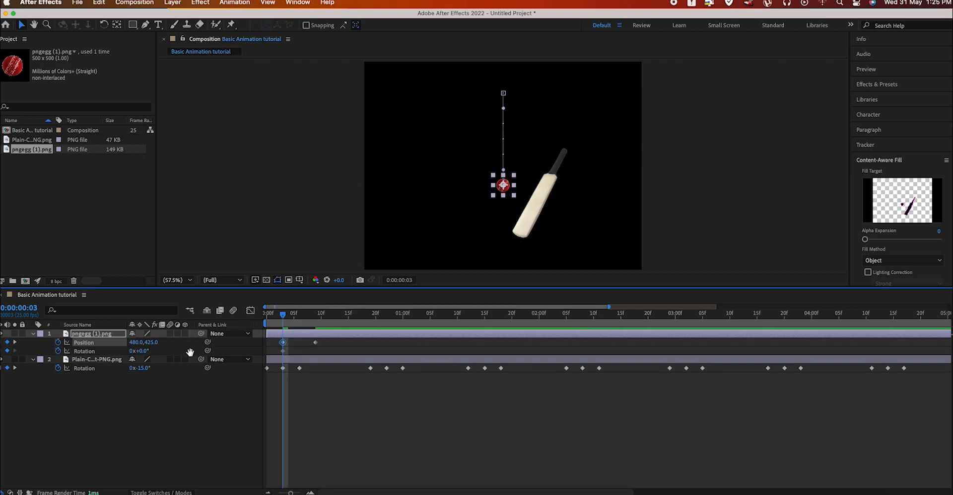
key("space")
- Retime the ball's position keyframes to frames 5 and 10 and its rotation keyframe to frame 5, previewing the timing against the bat swing
left_click_drag(318, 315, 332, 342)
left_click_drag(288, 314, 251, 325)
key("space")
key("space")
left_click(346, 354)
left_click_drag(332, 342, 322, 354)
key("space")
left_click_drag(316, 342, 321, 343)
key("space")
left_click(321, 341)
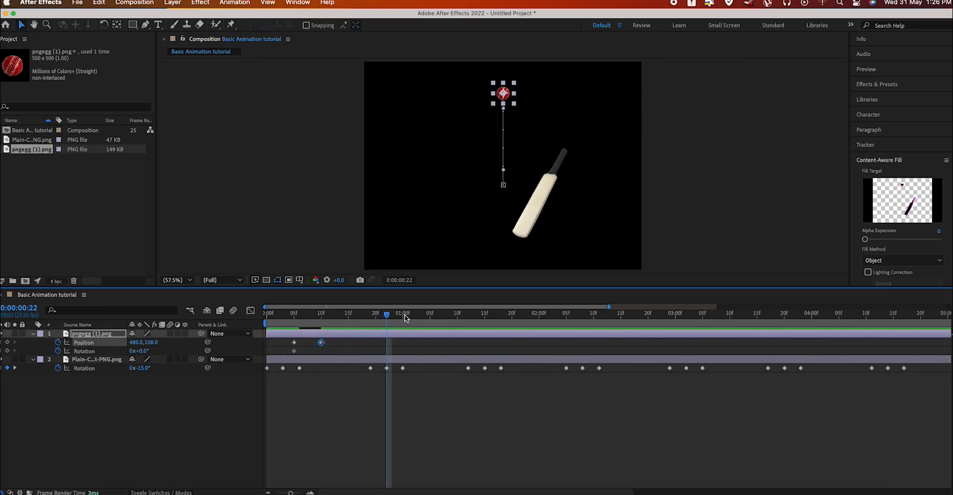
key("space")
key("space")
- Add a ball position keyframe of 480, 425 at 0:00:00:22, paste a copy of the frame 10 keyframe at 0:00:01:02, and preview the second bounce
key("j")
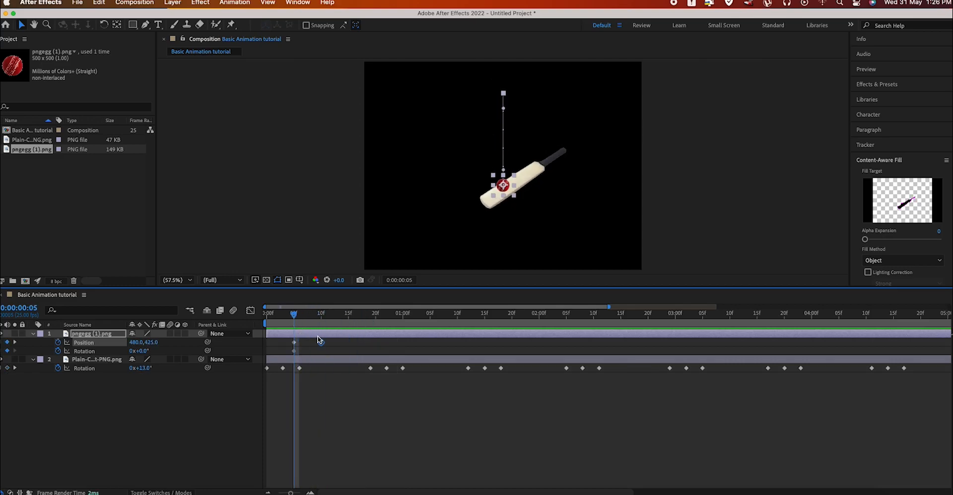
left_click_drag(298, 318, 386, 316)
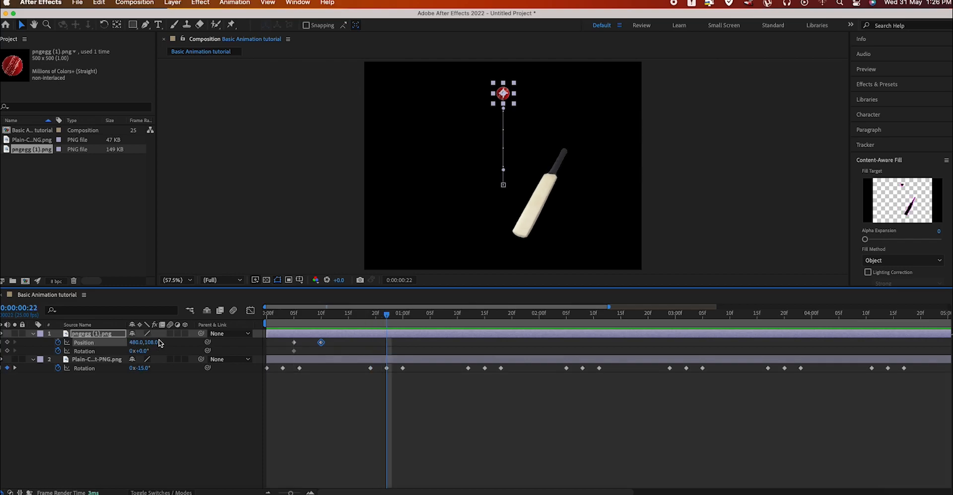
left_click_drag(160, 343, 342, 312)
key("space")
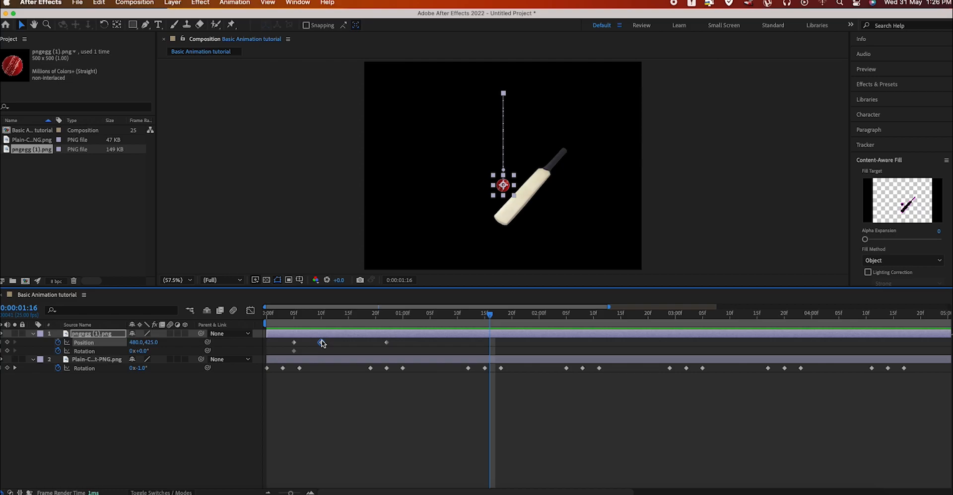
left_click(414, 314)
key("super+v")
key("space")
key("space")
- Copy the ball's position keyframes at 0:00:00:22 and 0:00:01:02, paste the pair at 0:00:01:15, and preview from the start
left_click_drag(426, 340, 381, 351)
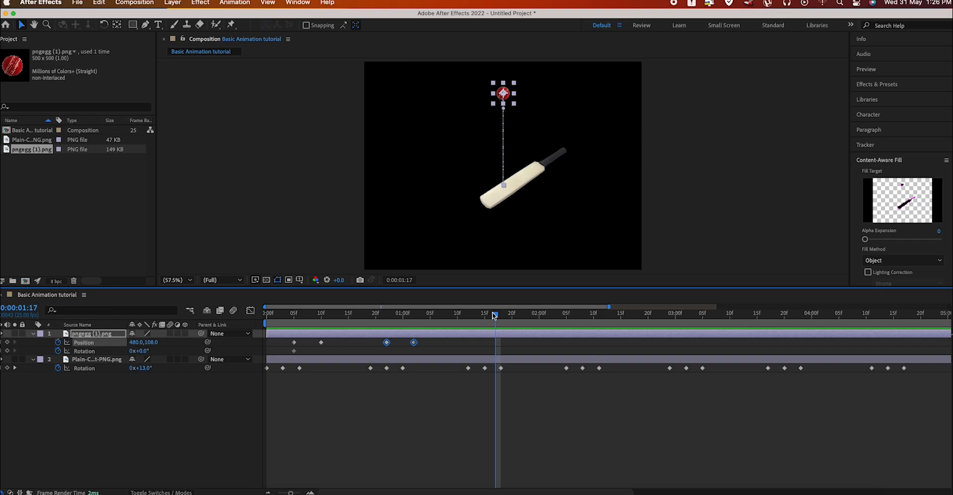
left_click_drag(495, 314, 486, 318)
key("cmd+v")
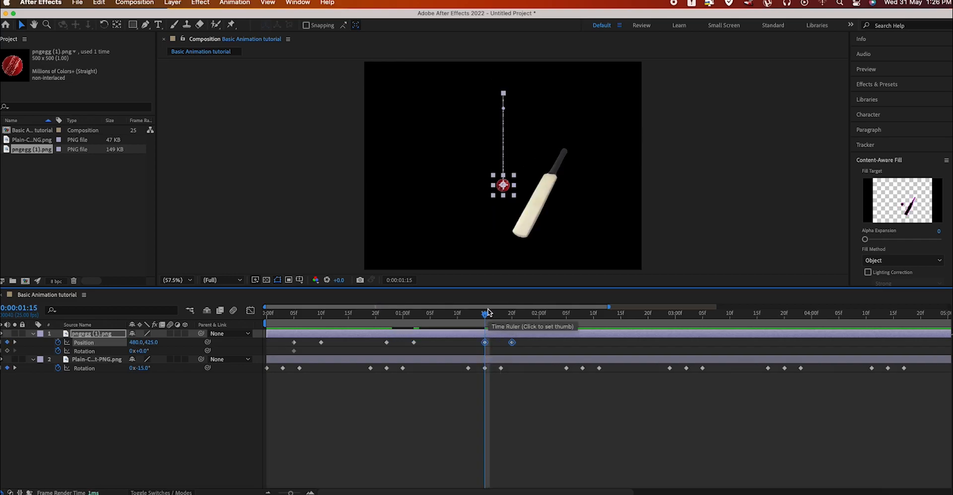
key("Home")
key("space")
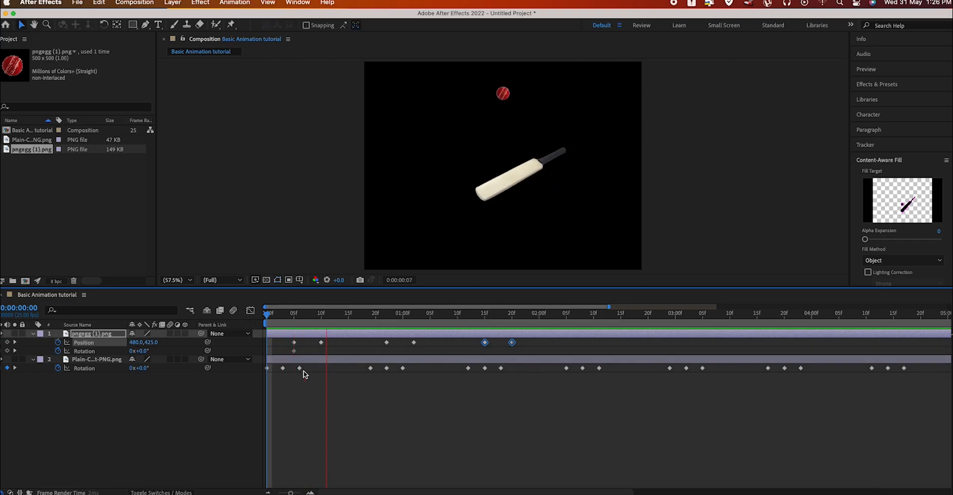
key("space")
- Paste the ball's bounce keyframe pair at 0:00:02:08, 0:00:03:02, 0:00:03:20 and 0:00:04:14, and preview the animation
left_click_drag(579, 317, 583, 317)
key("super+v")
left_click(686, 313)
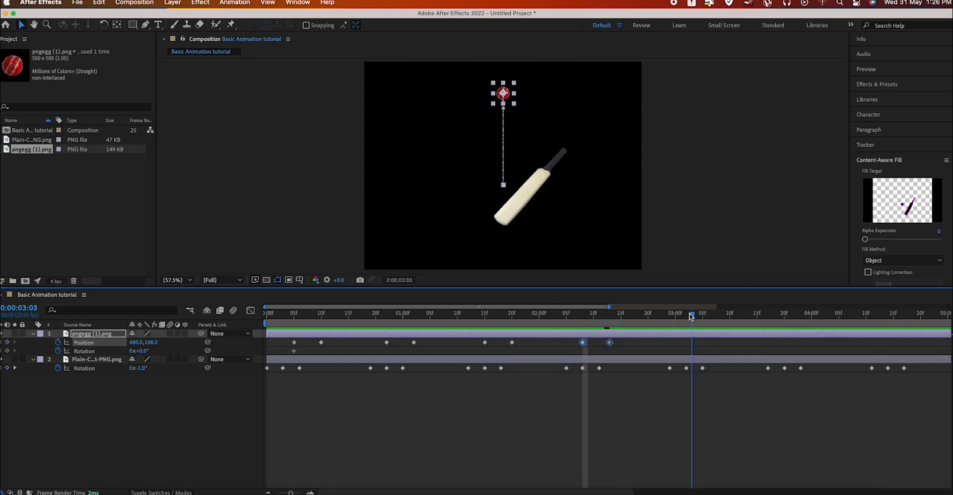
key("super+v")
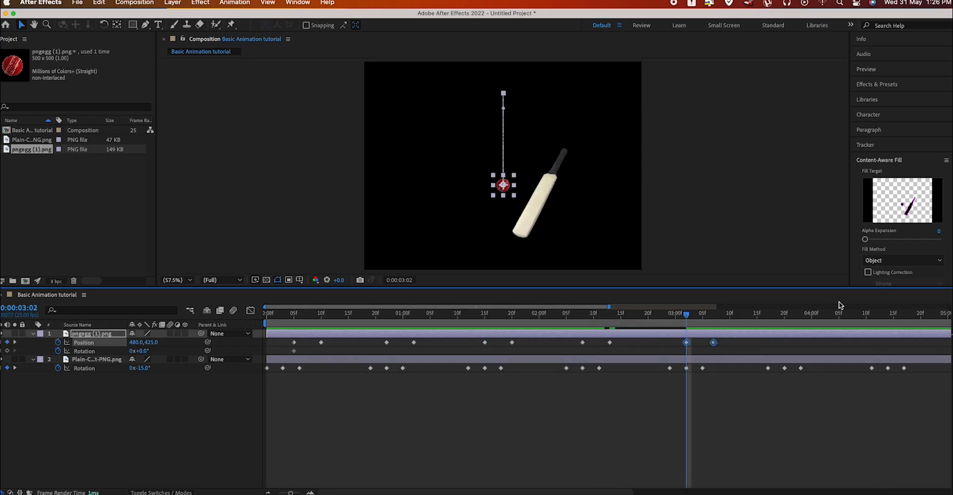
left_click(785, 314)
key("super+v")
left_click_drag(882, 315, 889, 315)
key("super+v")
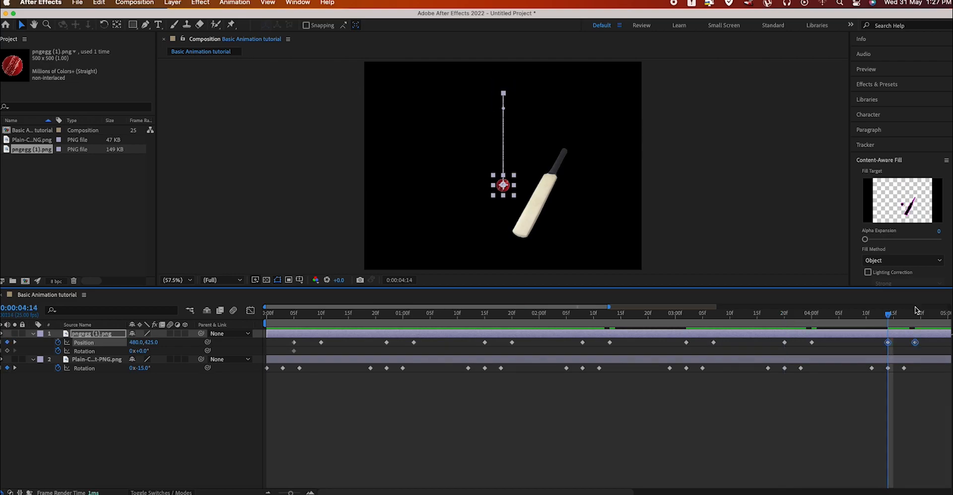
key("space")
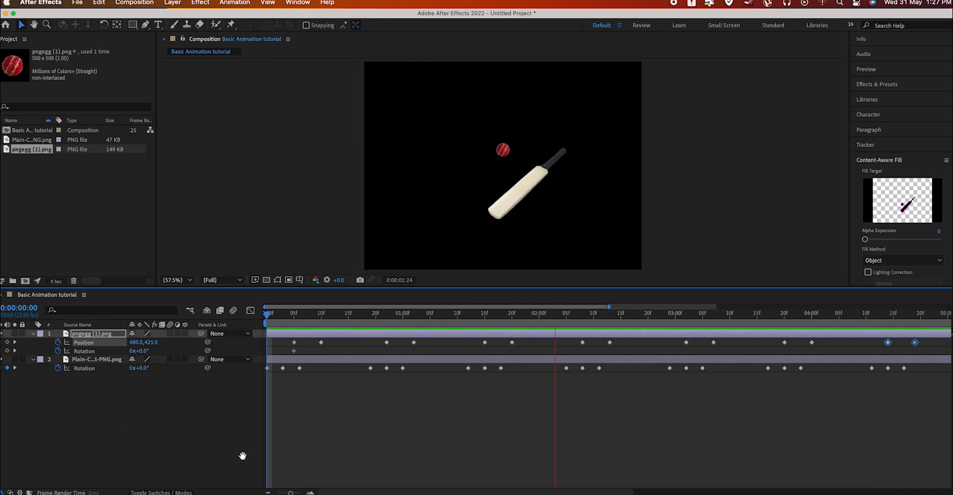
key("space")
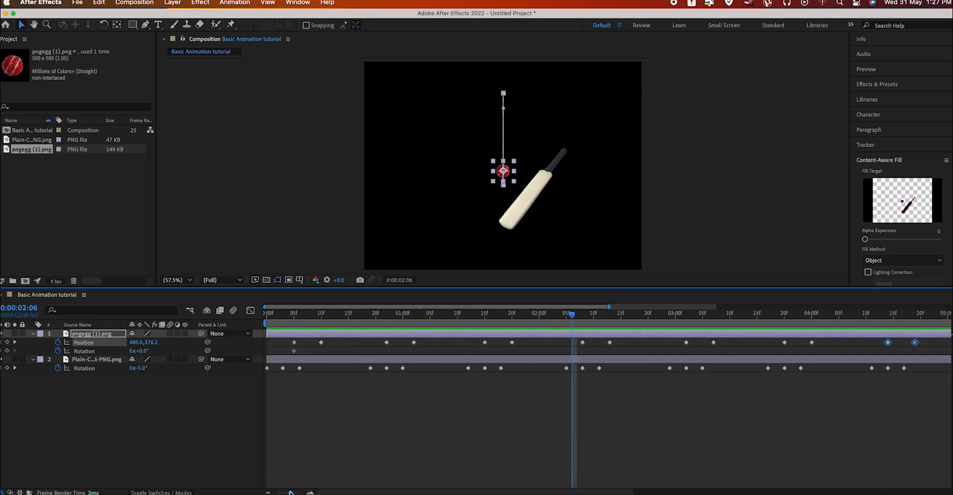
- Paste the ball's bounce keyframe pair at 0:00:05:08 and 0:00:06:01 to match the bat's last two swings
left_click_drag(291, 491, 283, 492)
left_click(702, 318)
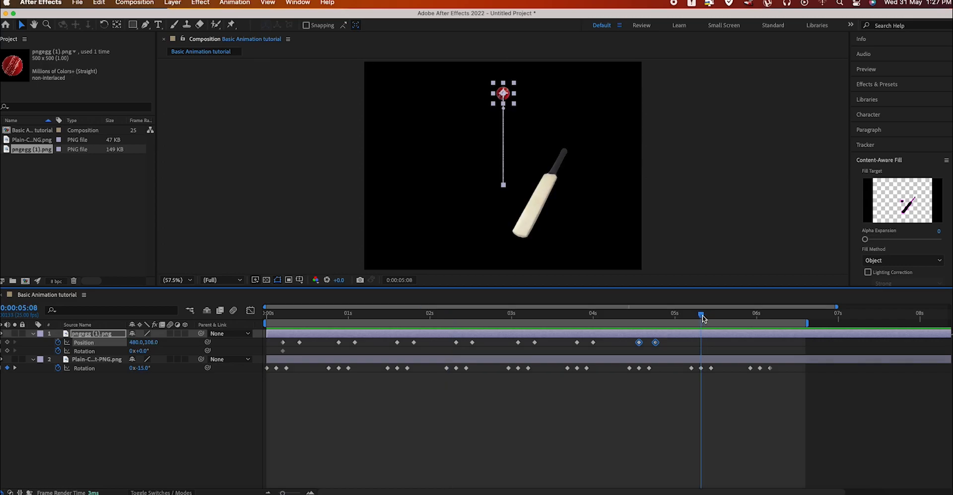
key("super+v")
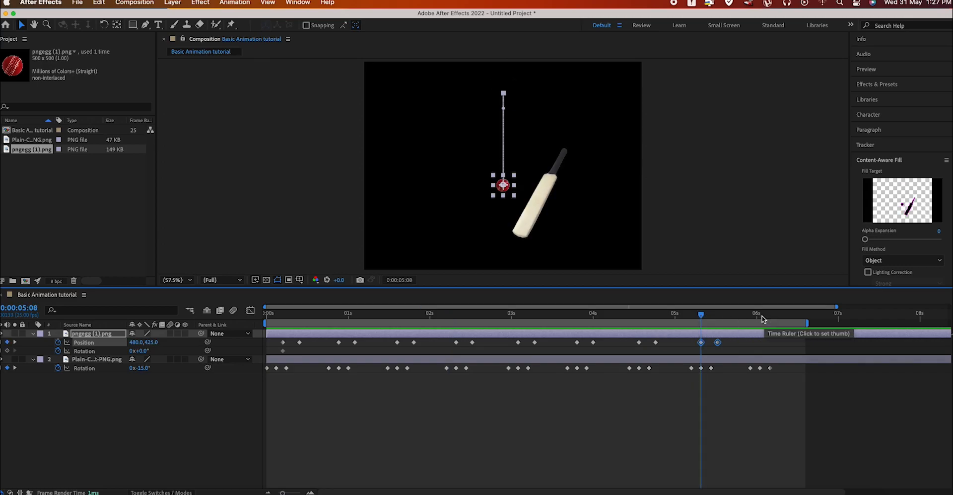
left_click(762, 318)
key("super+v")
left_click_drag(793, 339, 271, 345)
left_click(320, 415)
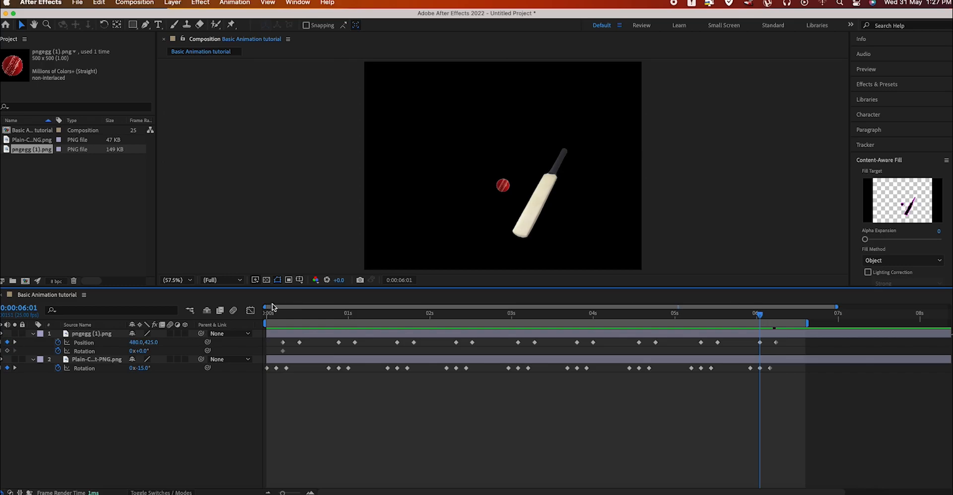
- Set the ball's rotation to 77° at frame 10 and preview the spin
left_click(300, 312)
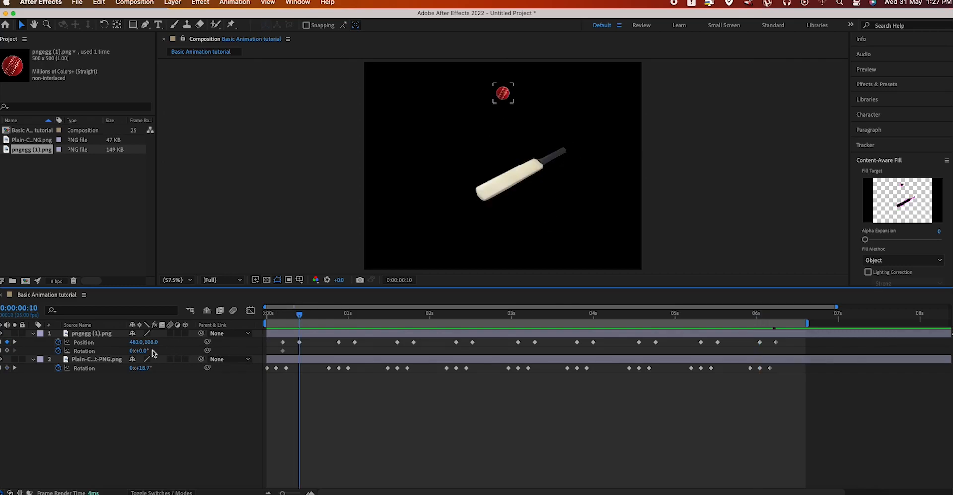
left_click_drag(144, 352, 208, 354)
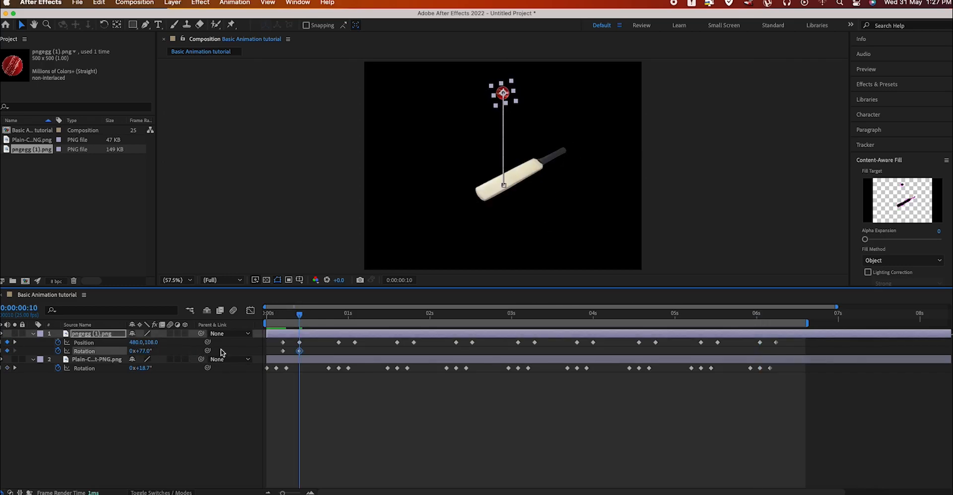
key("space")
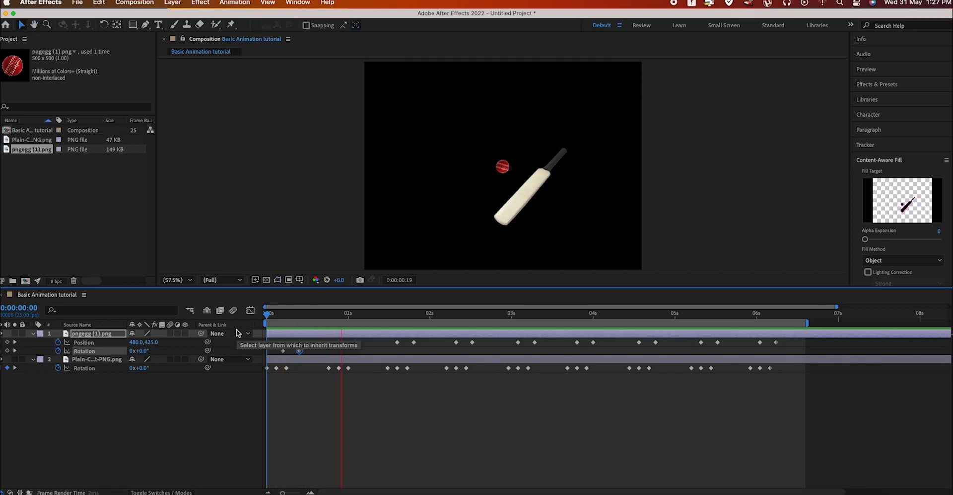
key("space")
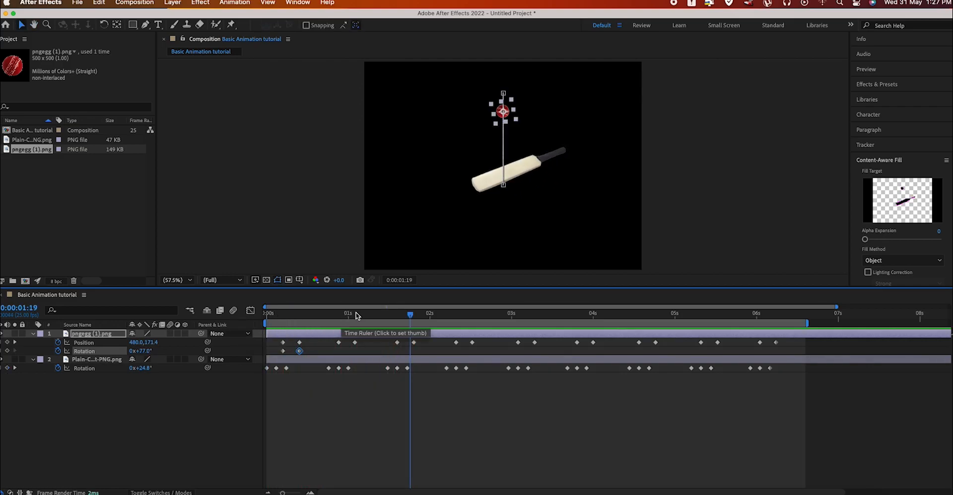
- Rotate the ball further with a new rotation keyframe at 0:00:01:02, and move the current time to 0:00:01:20
left_click(355, 314)
left_click(305, 350)
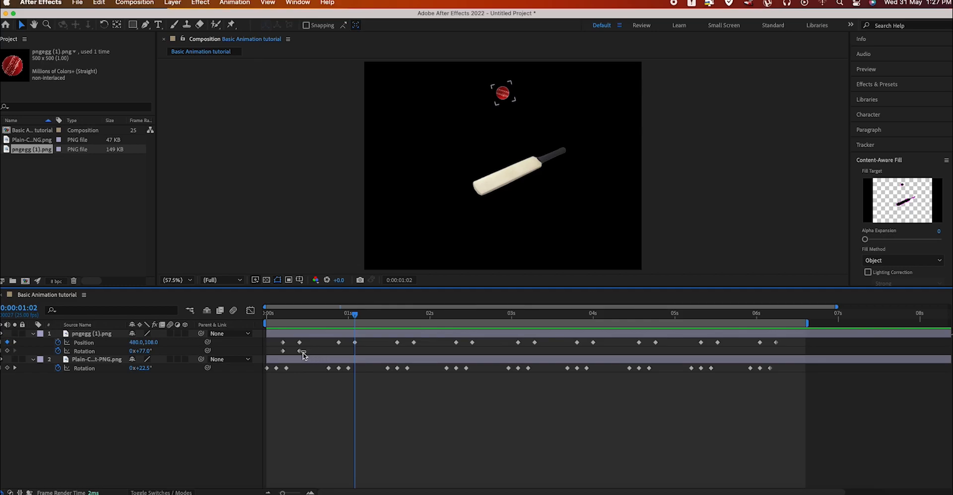
left_click_drag(280, 354, 303, 348)
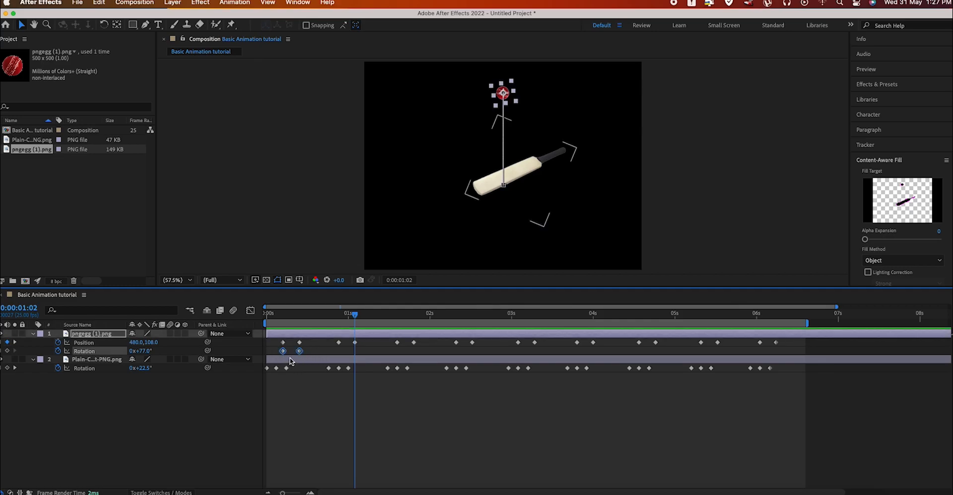
left_click(277, 397)
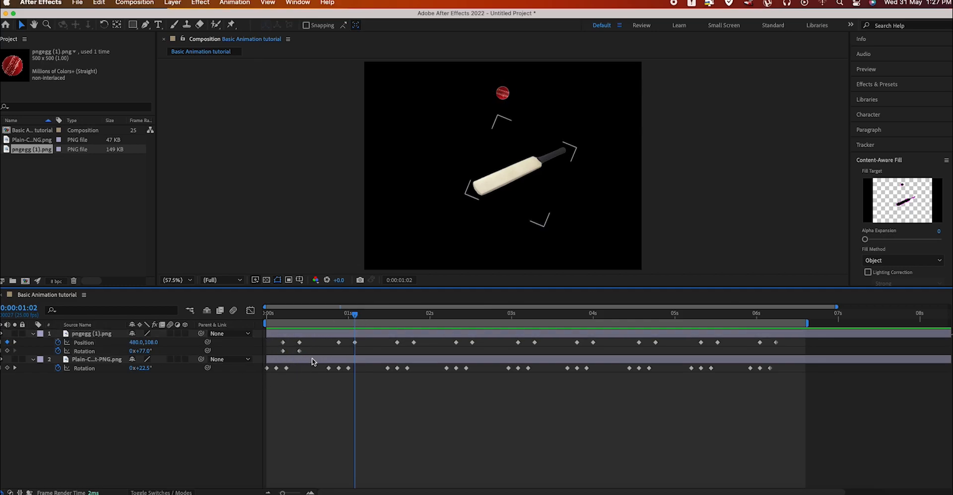
left_click_drag(145, 350, 200, 350)
left_click(412, 314)
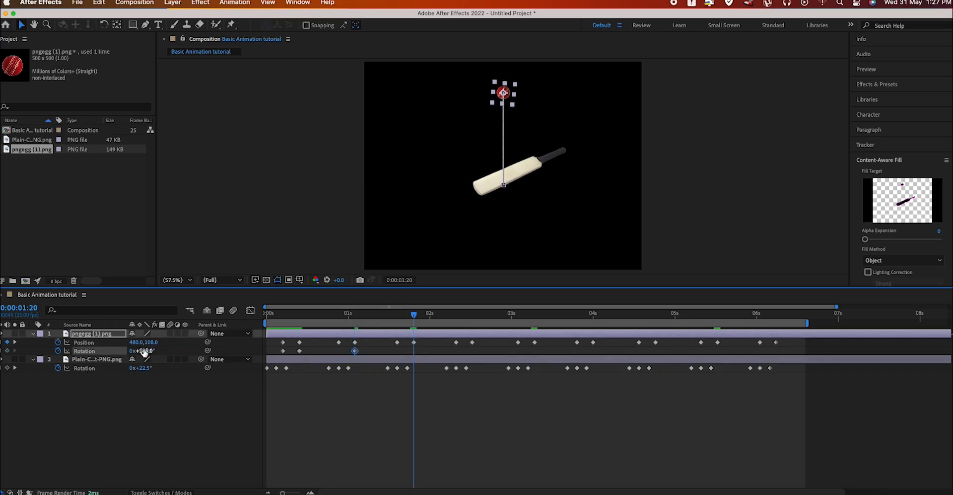